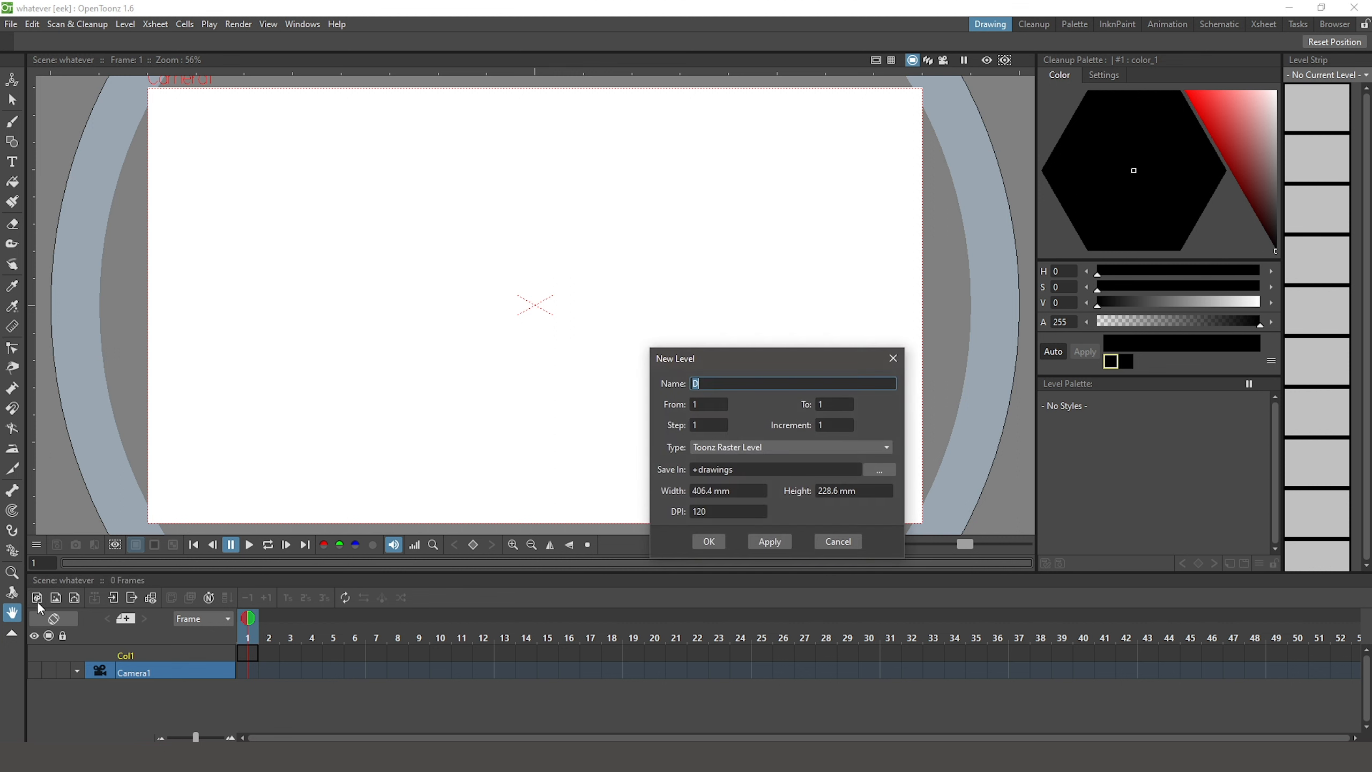
# Create three one-frame levels with default settings: Toonz raster level D, raster level C and Toonz vector level A
pyautogui.click(722, 538)
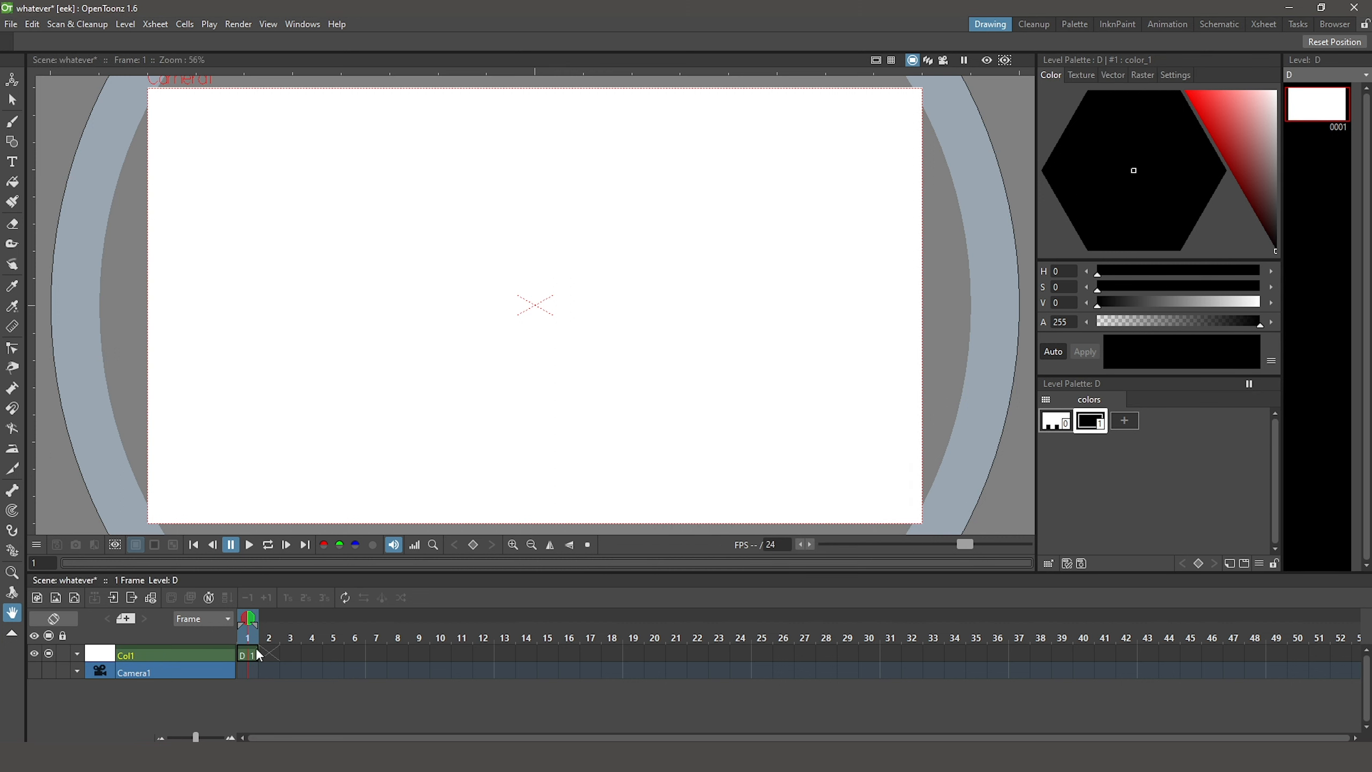
pyautogui.click(49, 598)
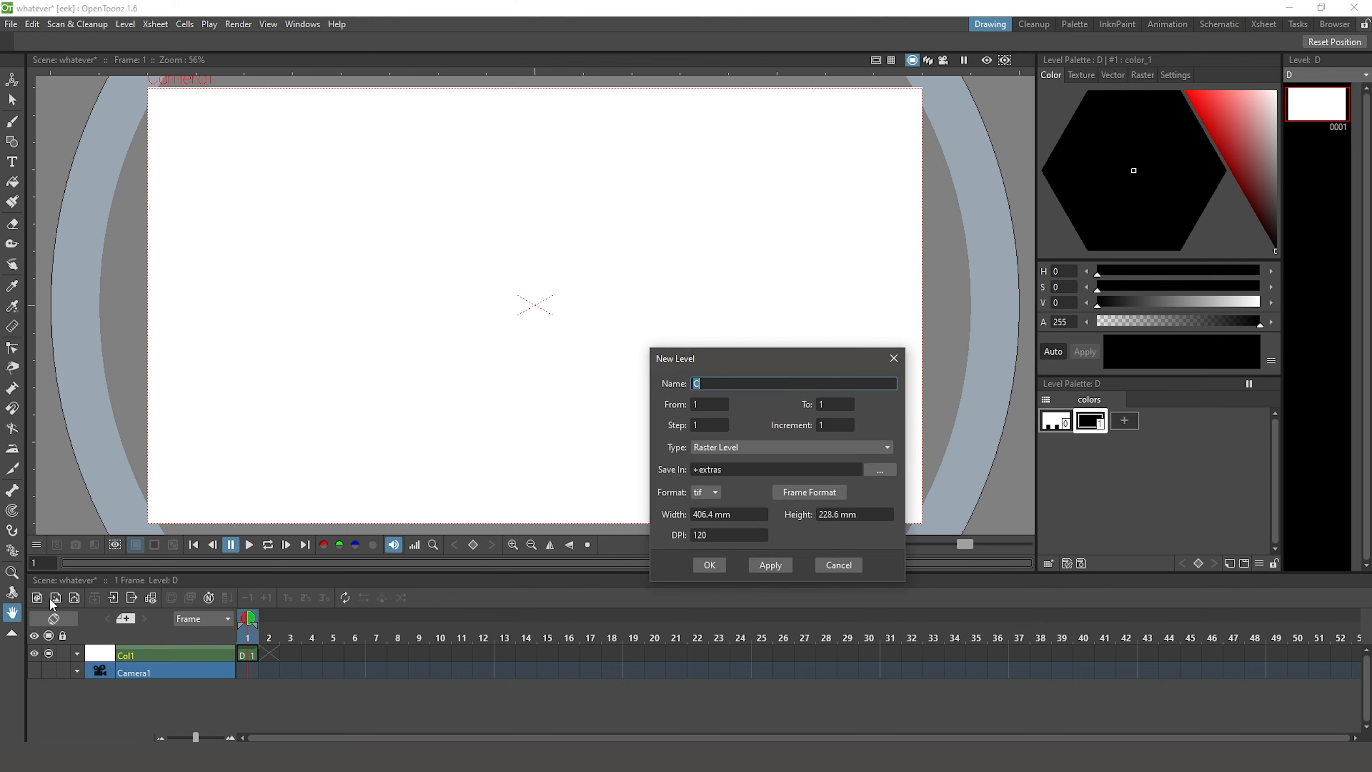
pyautogui.click(708, 565)
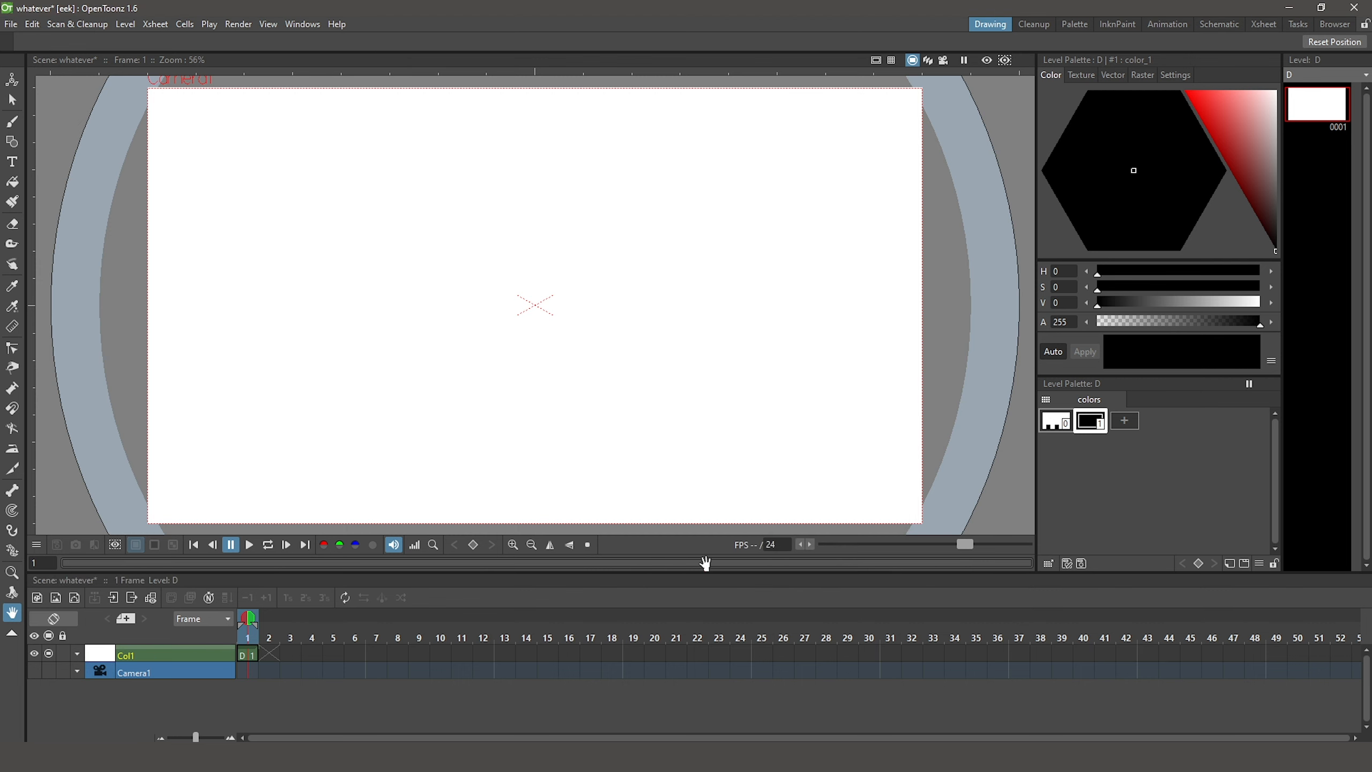
pyautogui.click(74, 598)
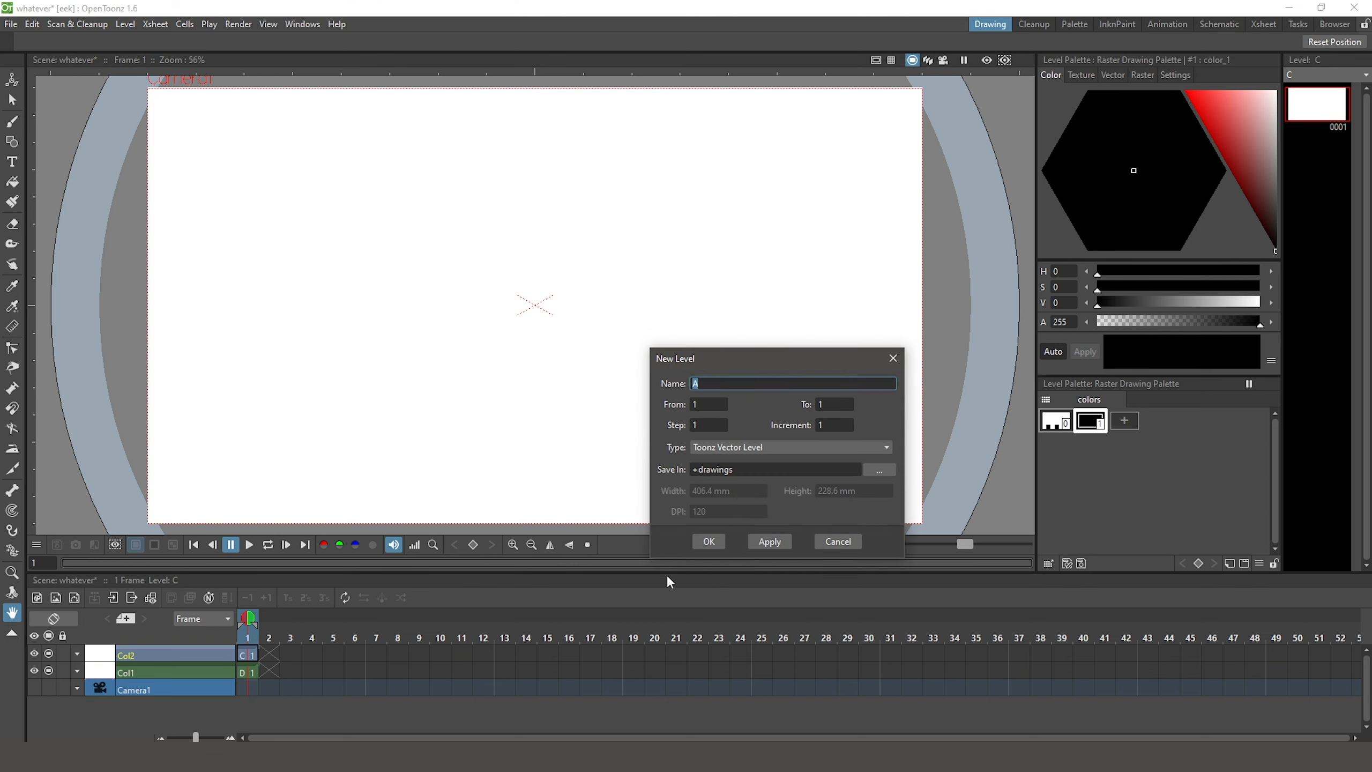
pyautogui.click(716, 543)
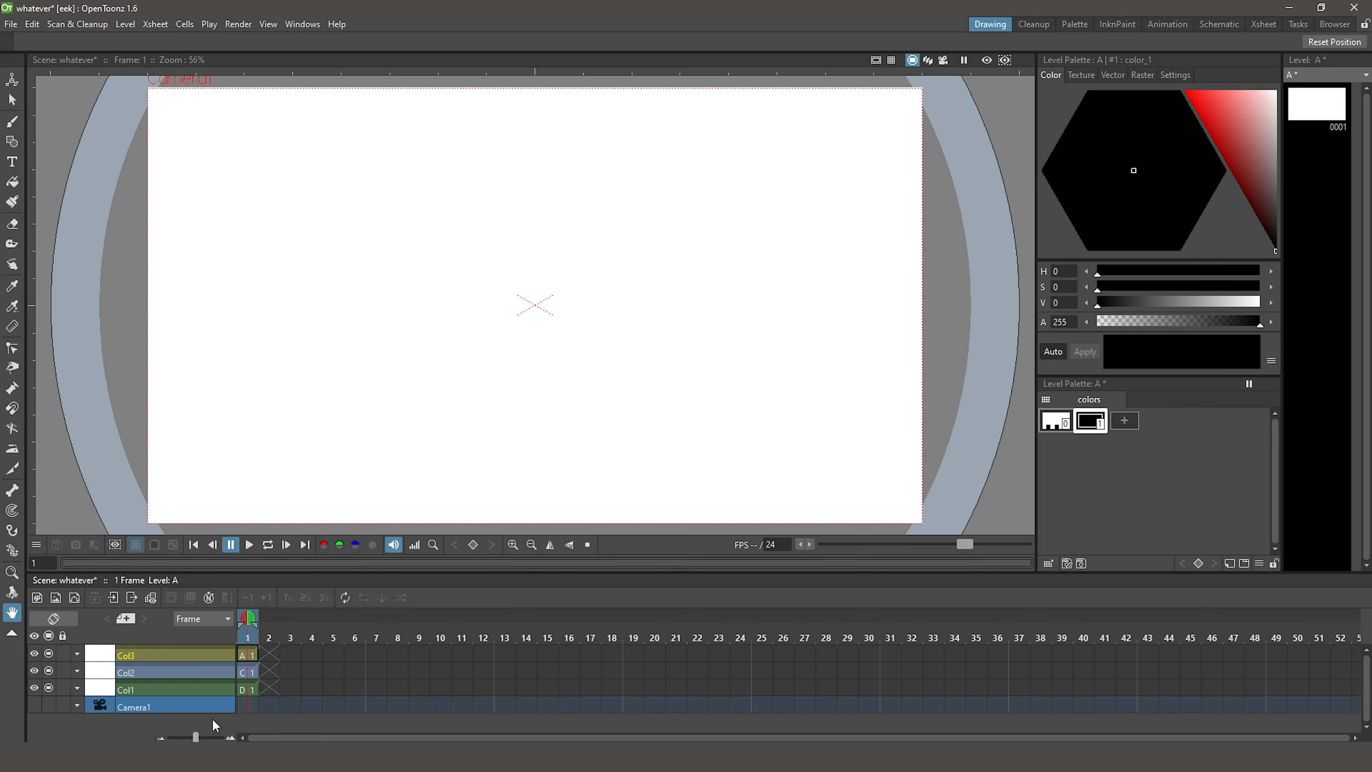
# Draw a long, nearly horizontal black brush stroke across the upper part of frame 1 of Toonz raster level D
pyautogui.click(243, 690)
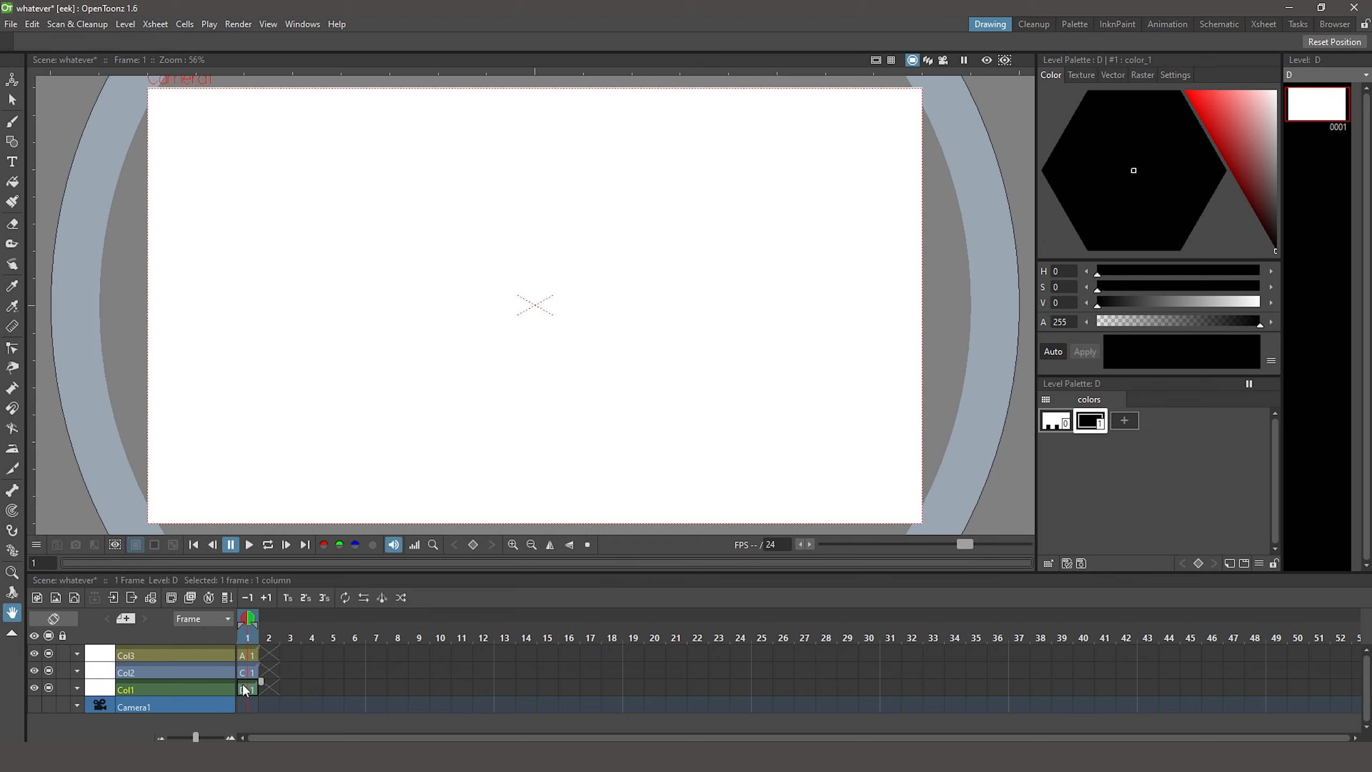
pyautogui.click(12, 122)
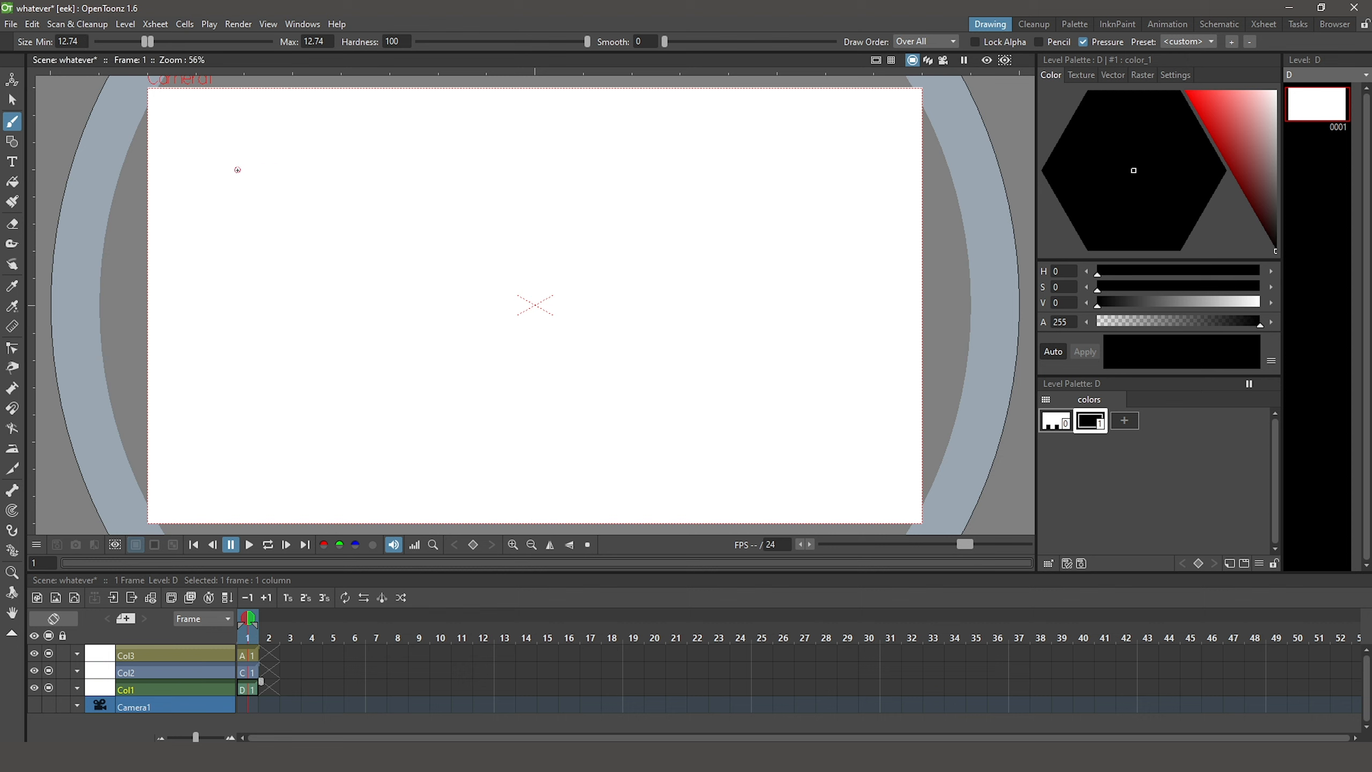
pyautogui.moveTo(238, 173); pyautogui.dragTo(725, 205)
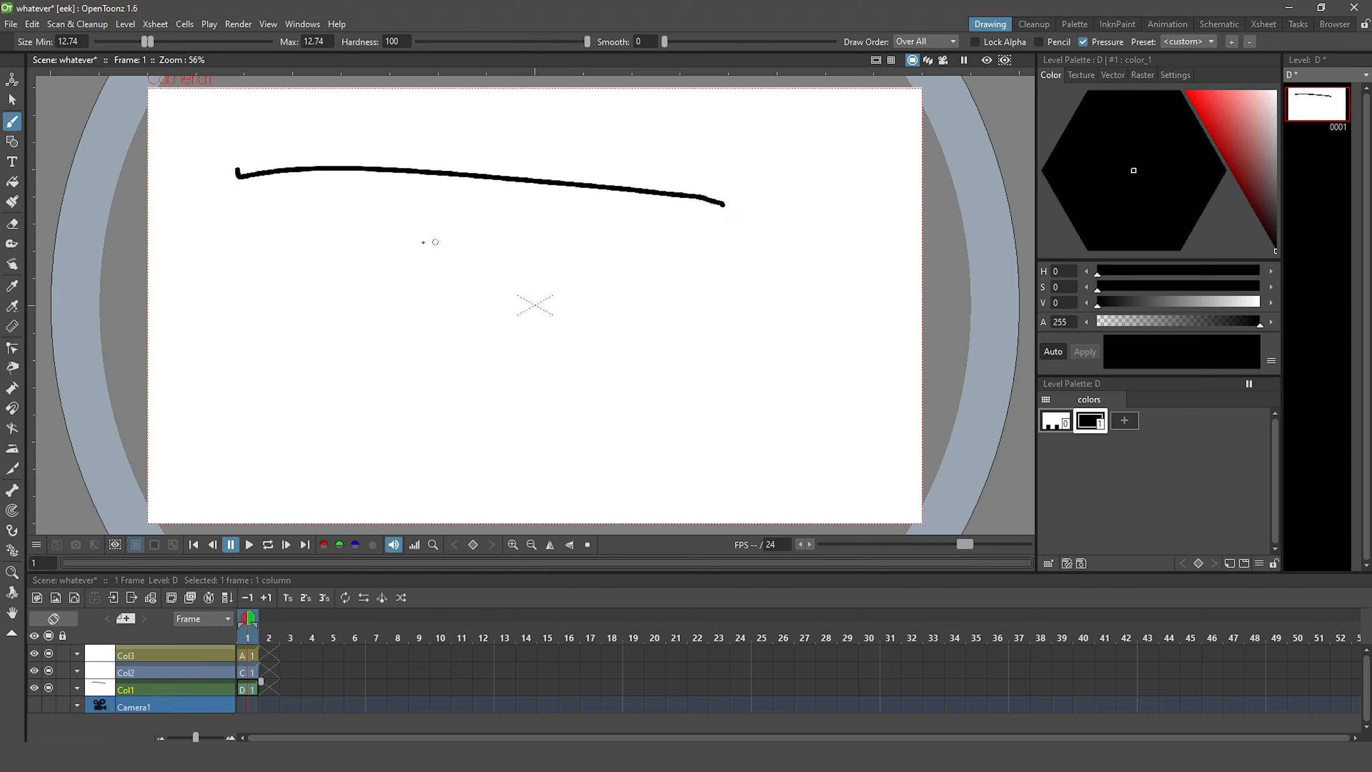
# Set the brush size to a minimum of 3.61 and maximum of 69.1, and draw a pressure-varied stroke across the middle
pyautogui.moveTo(144, 43); pyautogui.dragTo(107, 43)
pyautogui.moveTo(152, 42); pyautogui.dragTo(245, 42)
pyautogui.moveTo(232, 280); pyautogui.dragTo(761, 284)
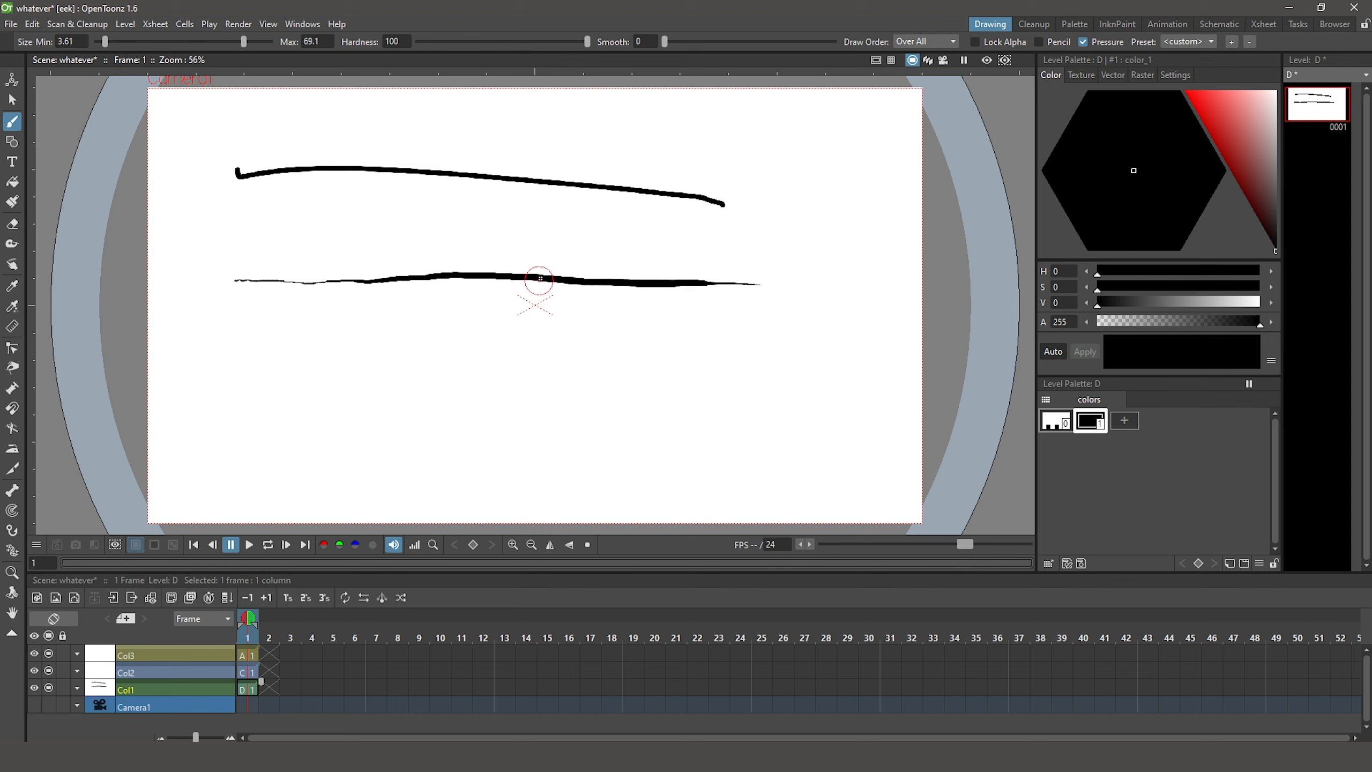
# With brush size 15.68 to 16.01, draw a stroke at hardness 0 in the lower canvas and another below it at hardness 100
pyautogui.moveTo(107, 42); pyautogui.dragTo(163, 53)
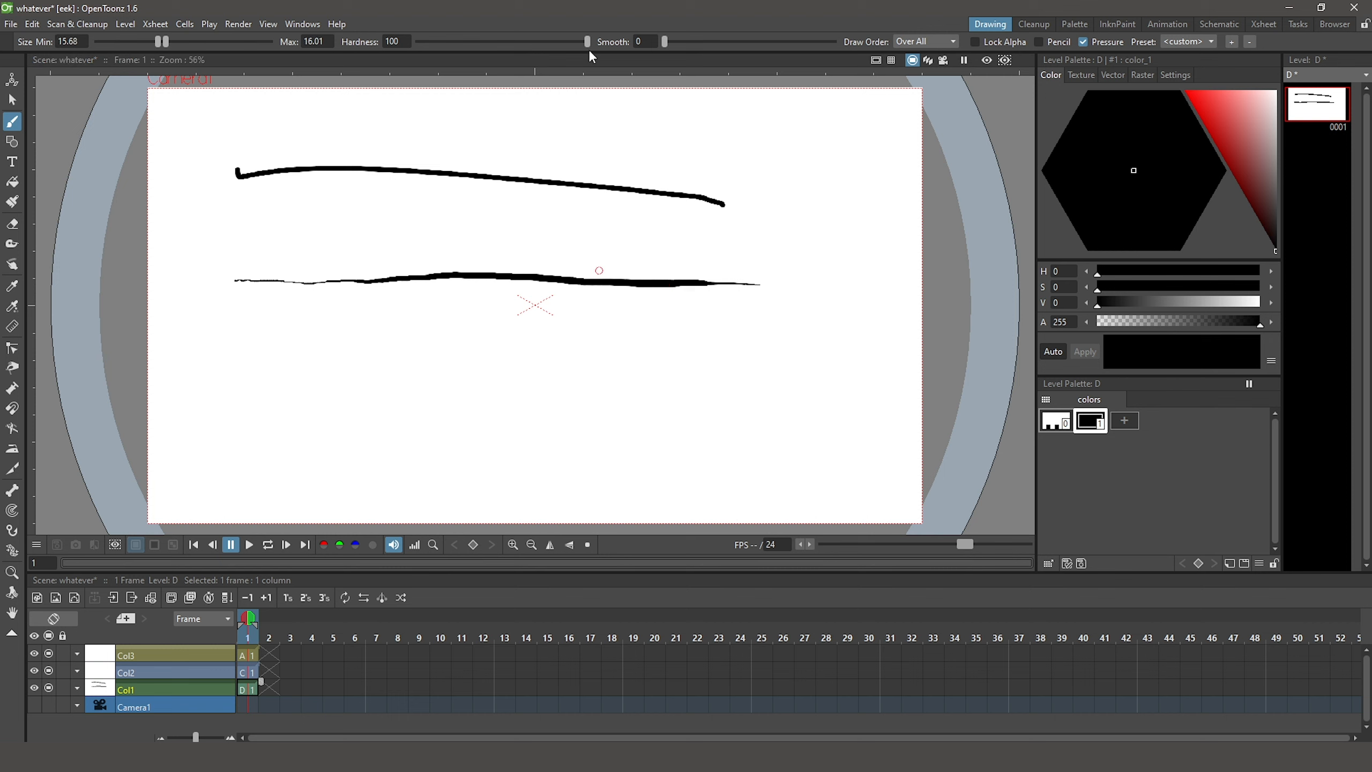
pyautogui.moveTo(590, 42); pyautogui.dragTo(416, 71)
pyautogui.moveTo(215, 373)
pyautogui.mouseDown()
pyautogui.moveTo(476, 370)
pyautogui.moveTo(785, 393)
pyautogui.mouseUp()
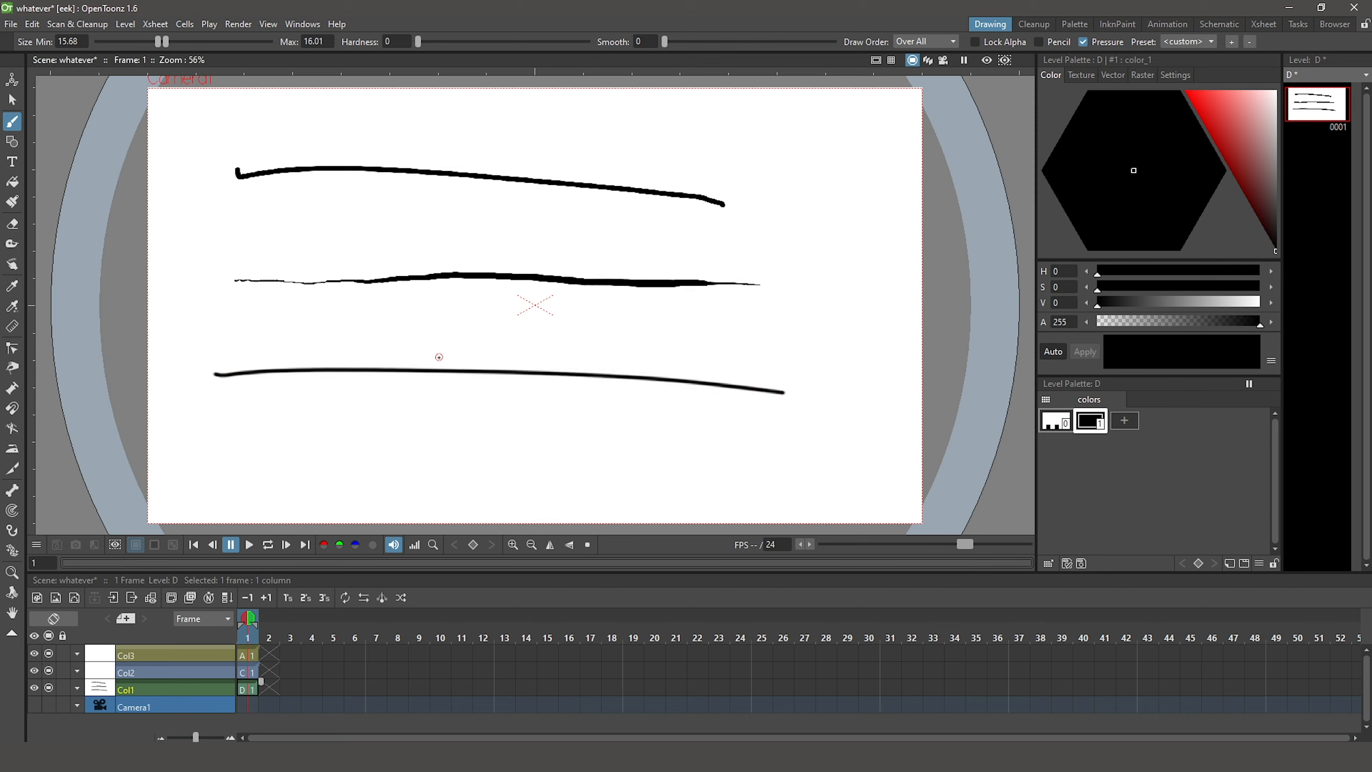
pyautogui.moveTo(420, 41); pyautogui.dragTo(592, 42)
pyautogui.moveTo(226, 434); pyautogui.dragTo(811, 438)
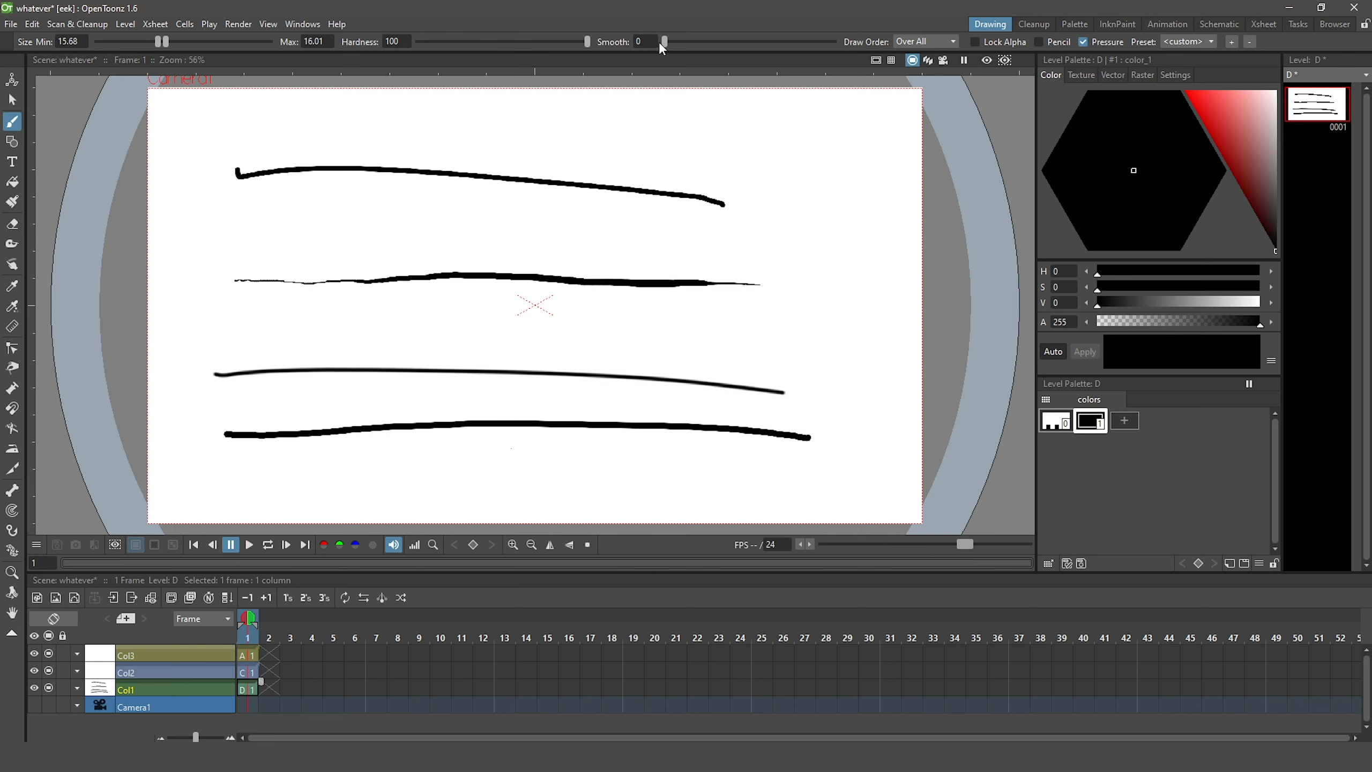
# Draw a wavy stroke along the top of the canvas at Smooth 0, and a large winding stroke at Smooth 50
pyautogui.moveTo(299, 140)
pyautogui.mouseDown()
pyautogui.moveTo(368, 110)
pyautogui.moveTo(741, 127)
pyautogui.mouseUp()
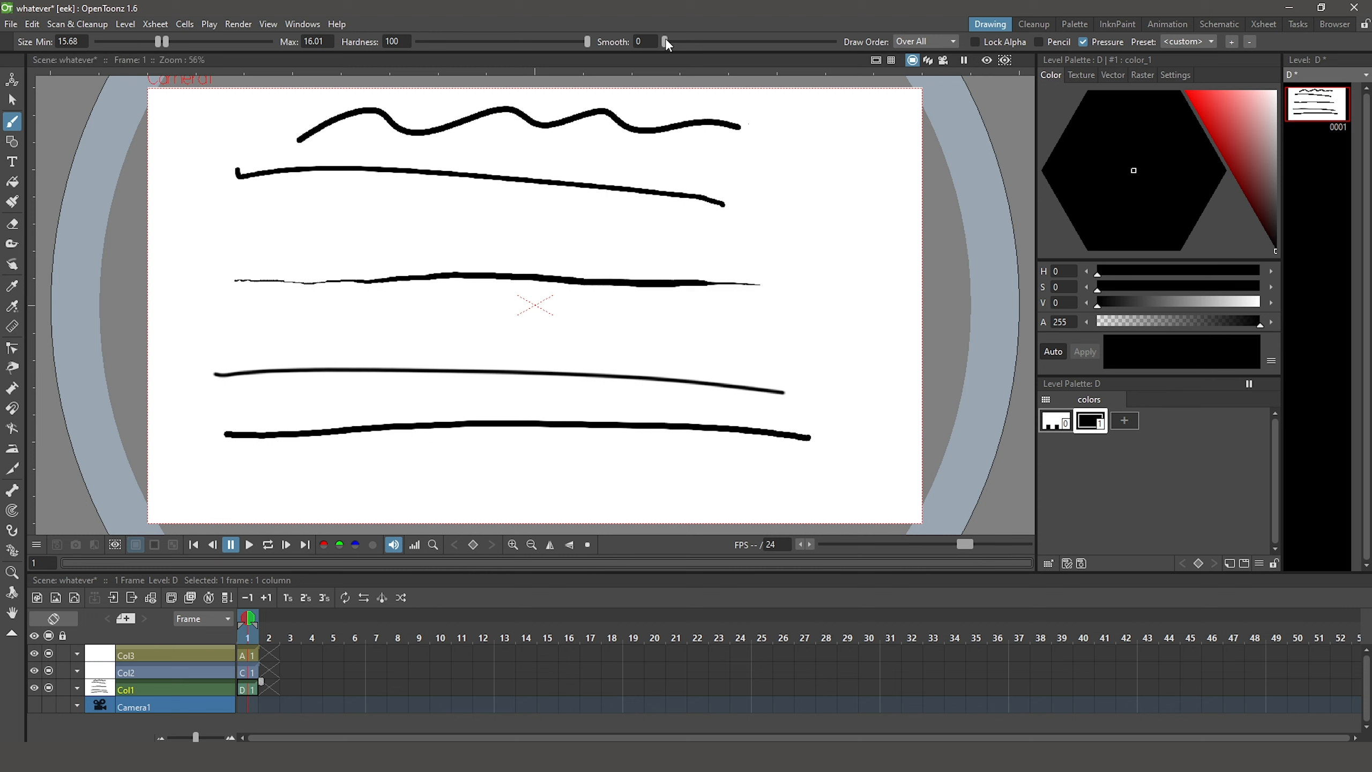
pyautogui.click(835, 42)
pyautogui.moveTo(189, 244)
pyautogui.mouseDown()
pyautogui.moveTo(300, 197)
pyautogui.moveTo(318, 225)
pyautogui.moveTo(288, 244)
pyautogui.moveTo(326, 255)
pyautogui.moveTo(440, 207)
pyautogui.moveTo(528, 200)
pyautogui.moveTo(468, 263)
pyautogui.moveTo(692, 225)
pyautogui.moveTo(745, 233)
pyautogui.moveTo(702, 259)
pyautogui.moveTo(731, 266)
pyautogui.moveTo(880, 257)
pyautogui.moveTo(857, 308)
pyautogui.moveTo(705, 326)
pyautogui.moveTo(780, 359)
pyautogui.moveTo(864, 367)
pyautogui.moveTo(863, 405)
pyautogui.moveTo(813, 422)
pyautogui.mouseUp()
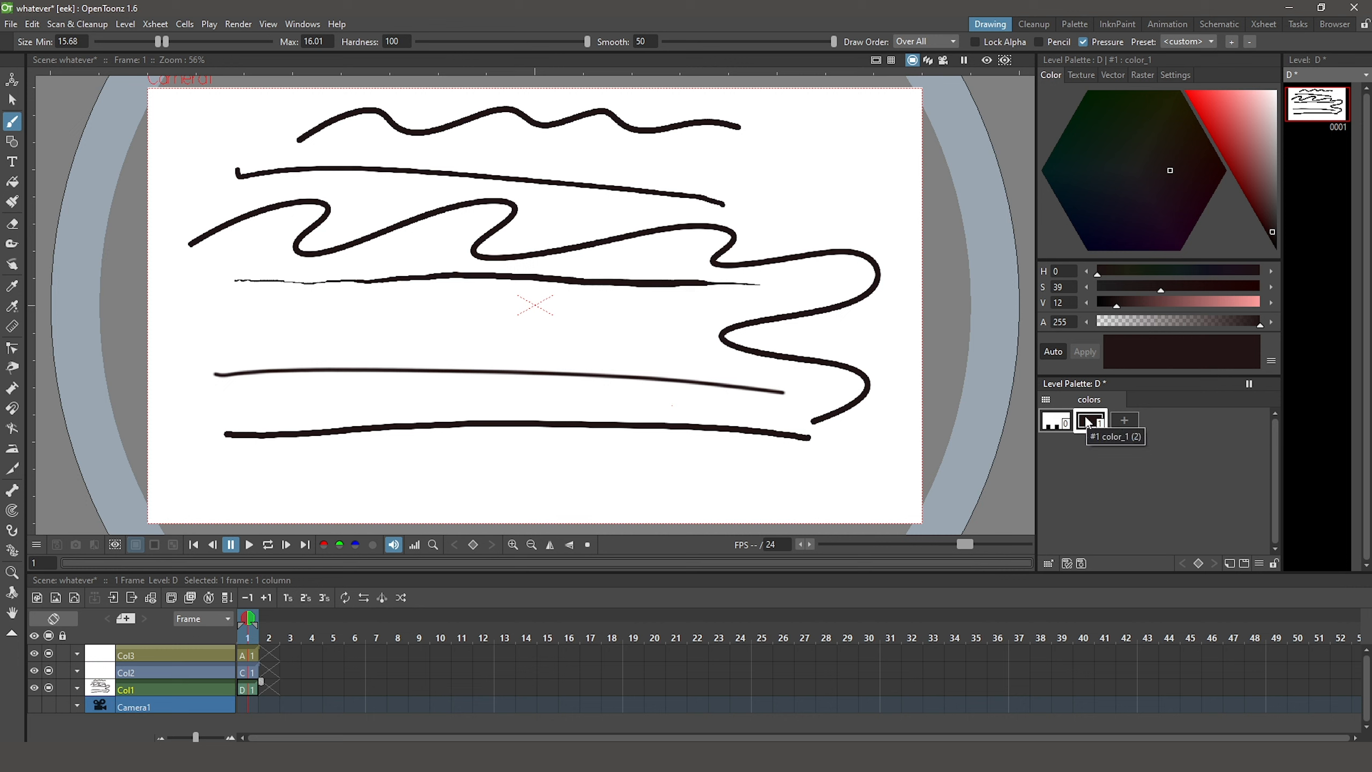
# Change style 1 of level D's palette to red (S 87, V 93), and delete level D's drawing from frame 1
pyautogui.click(1200, 102)
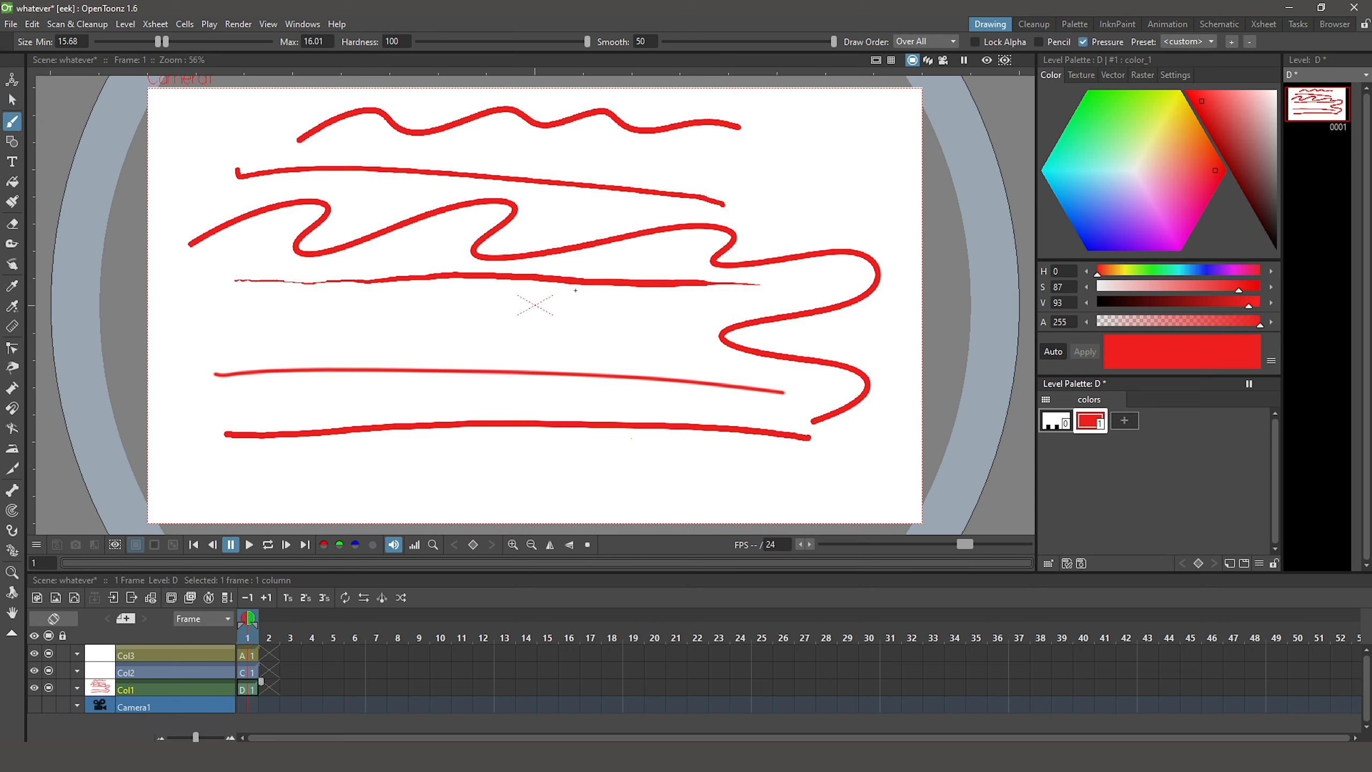
pyautogui.click(1092, 427)
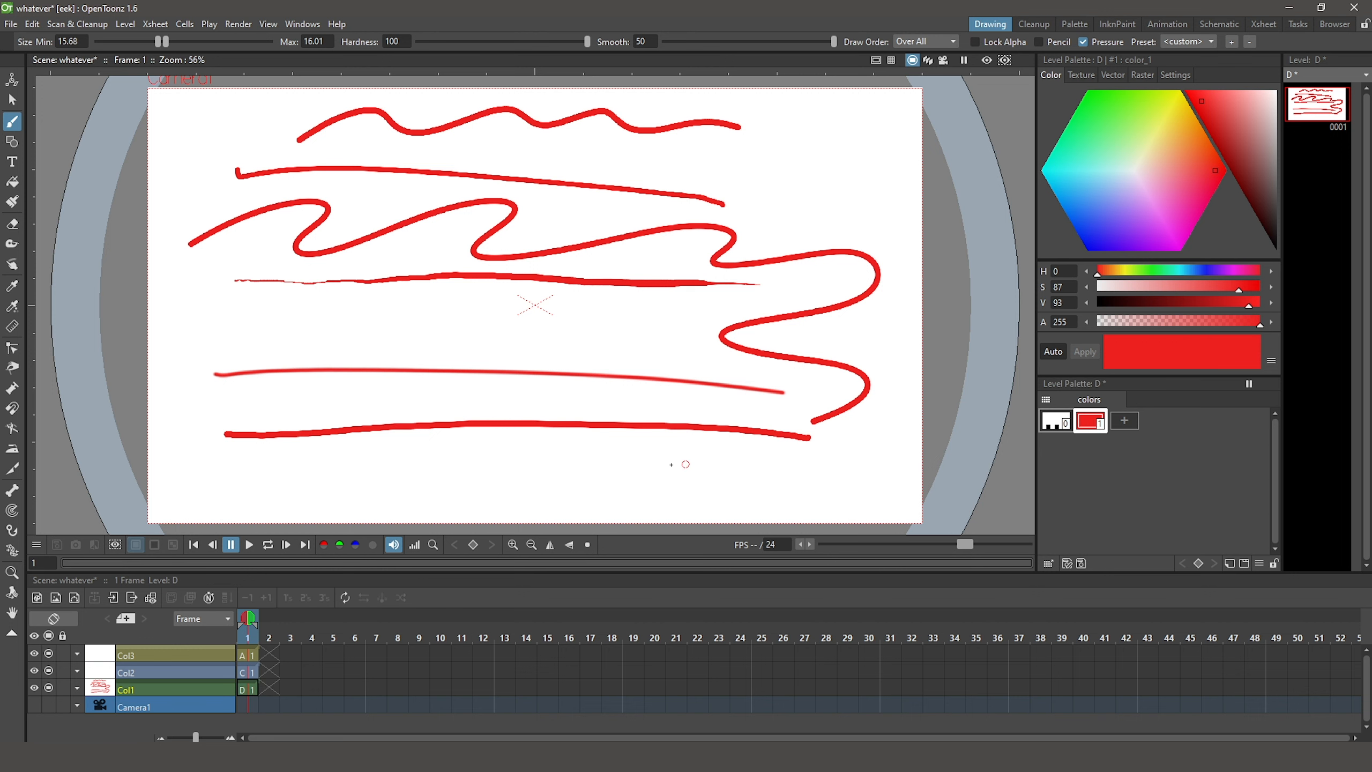
pyautogui.click(249, 689)
pyautogui.press('Delete')
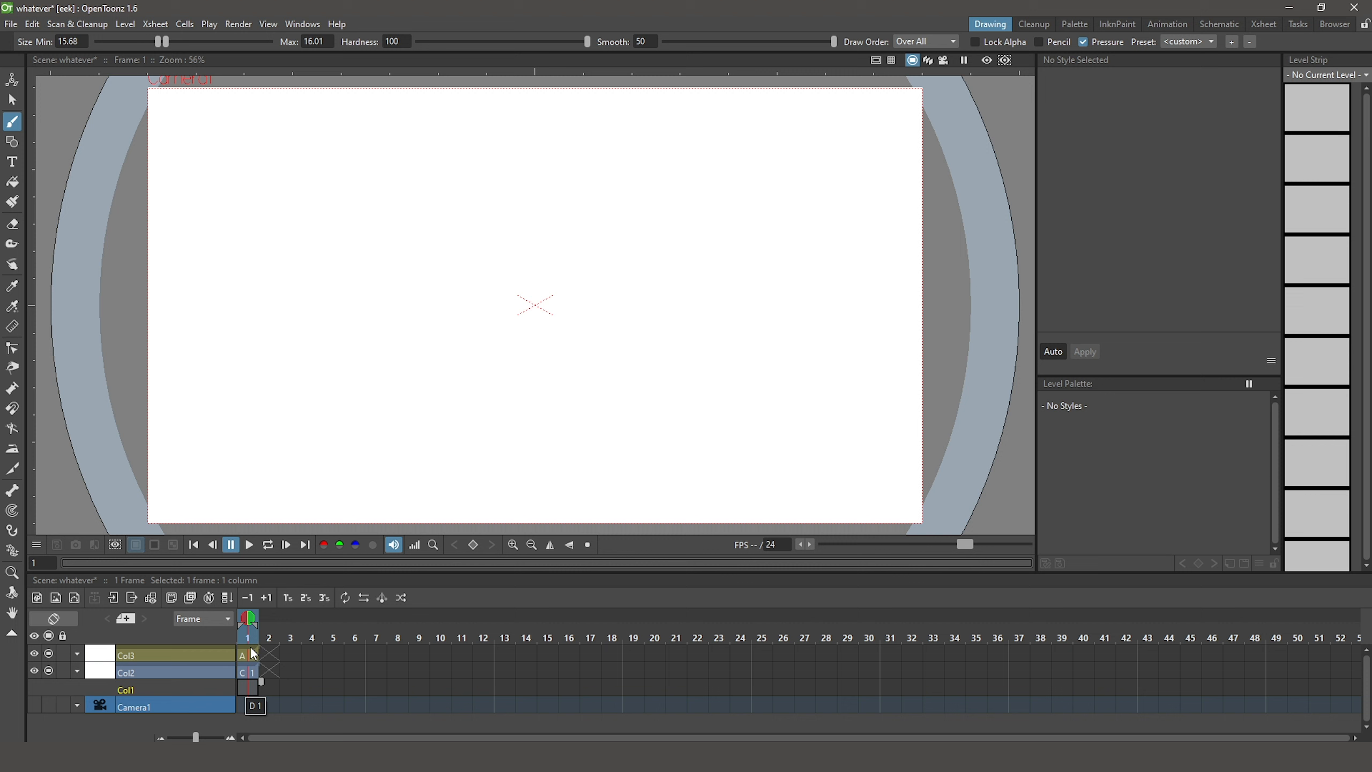
# Draw a long black brush stroke at 100 opacity across the upper part of frame 1 of raster level C
pyautogui.click(199, 670)
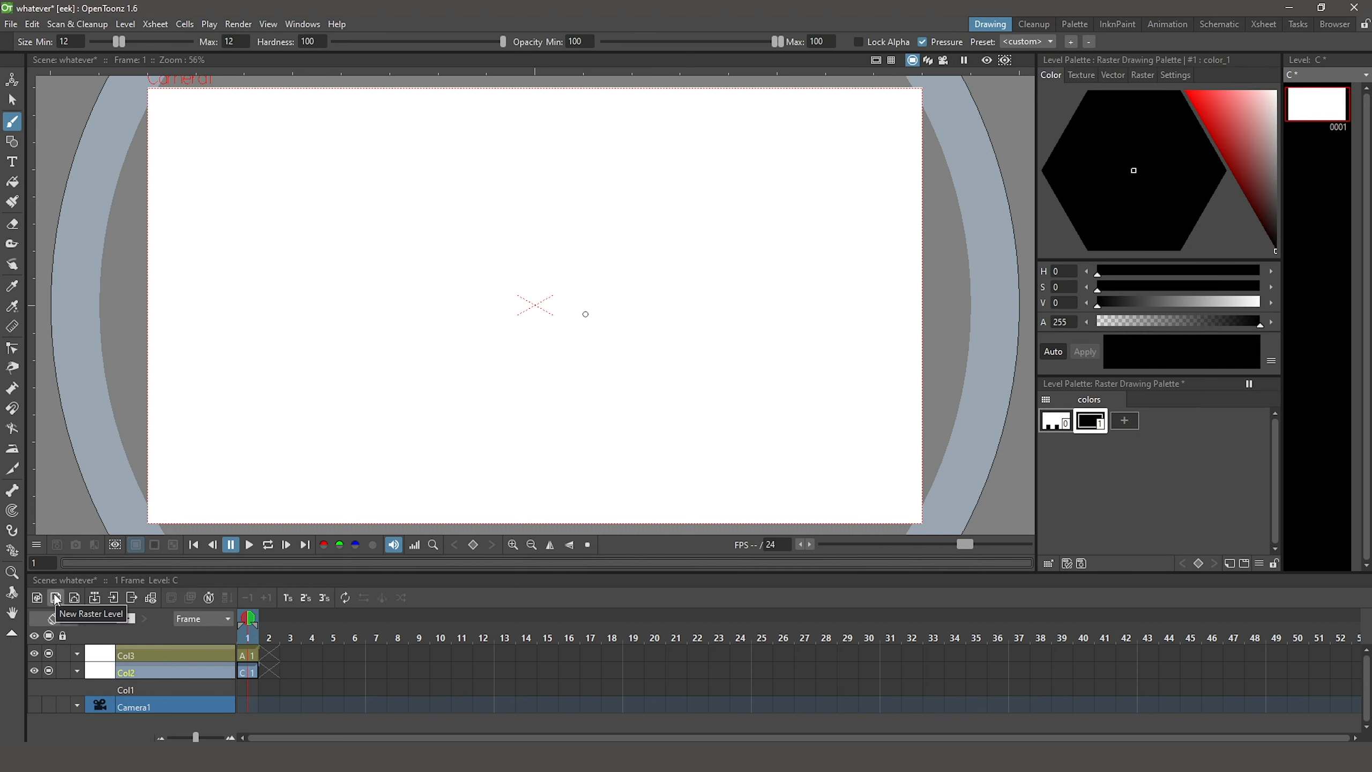
pyautogui.click(248, 671)
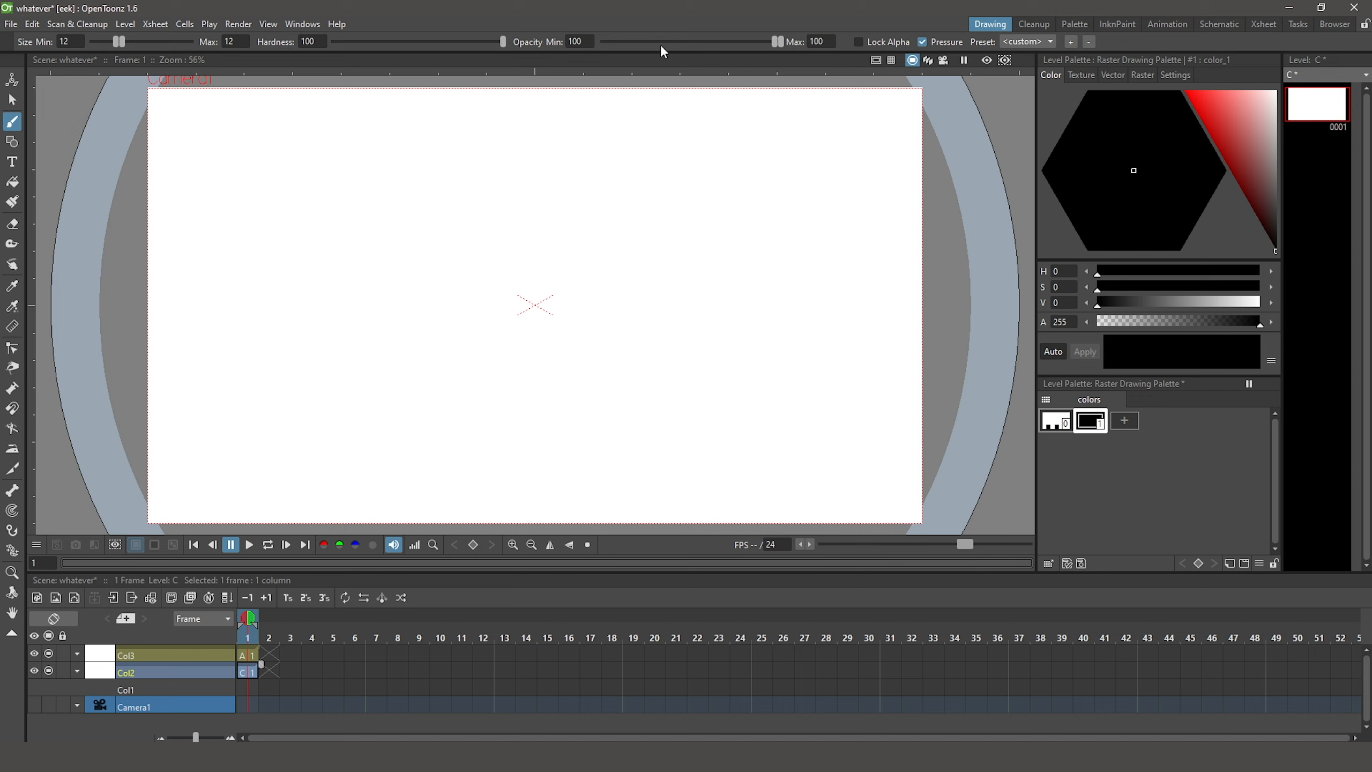
pyautogui.moveTo(778, 42); pyautogui.dragTo(602, 42)
pyautogui.moveTo(746, 37)
pyautogui.mouseDown()
pyautogui.moveTo(641, 48)
pyautogui.moveTo(765, 37)
pyautogui.mouseUp()
pyautogui.moveTo(201, 159)
pyautogui.mouseDown()
pyautogui.moveTo(572, 146)
pyautogui.moveTo(782, 158)
pyautogui.mouseUp()
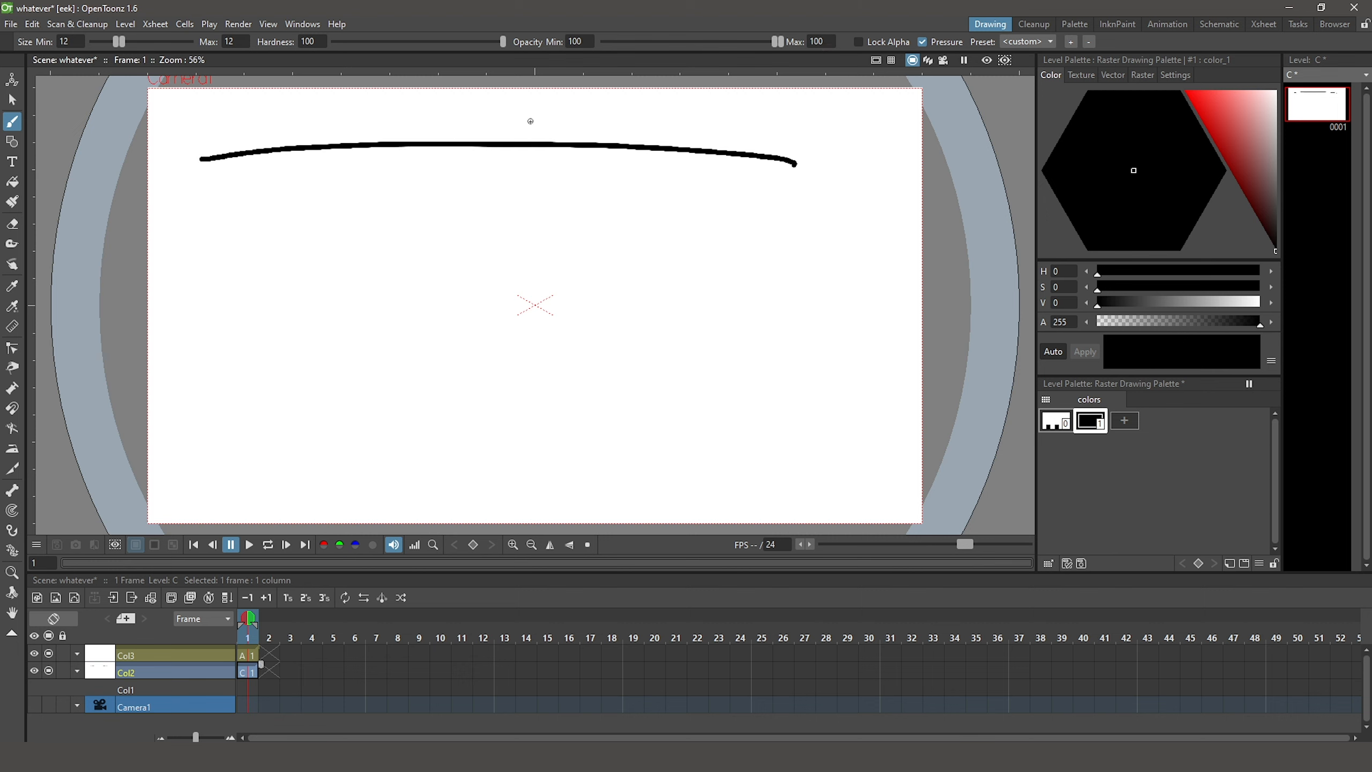
# Draw a short stroke at brush opacity 19.18 to 39.18, and a longer wavy stroke below it with maximum opacity 93.06
pyautogui.moveTo(783, 40); pyautogui.dragTo(635, 49)
pyautogui.moveTo(780, 43); pyautogui.dragTo(671, 48)
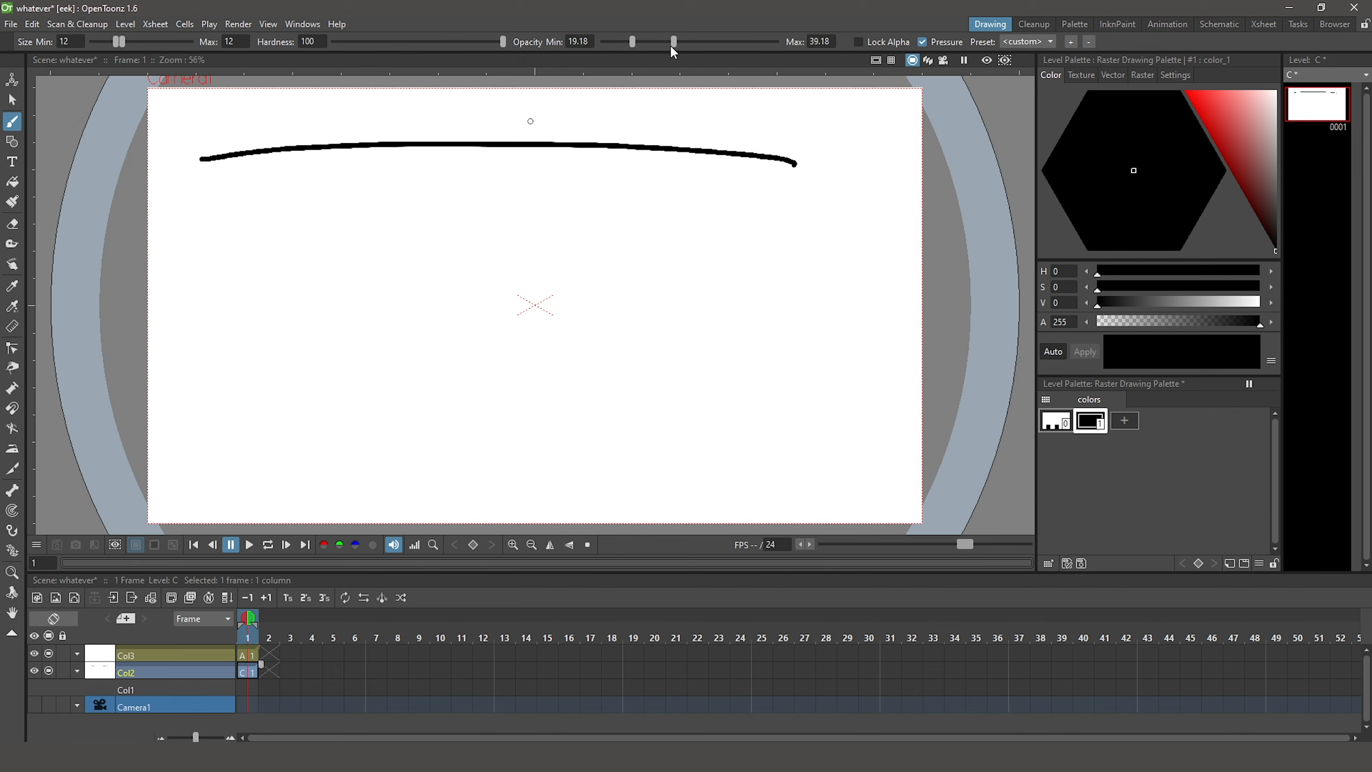
pyautogui.moveTo(246, 245)
pyautogui.mouseDown()
pyautogui.moveTo(371, 255)
pyautogui.moveTo(462, 230)
pyautogui.mouseUp()
pyautogui.moveTo(679, 41); pyautogui.dragTo(770, 41)
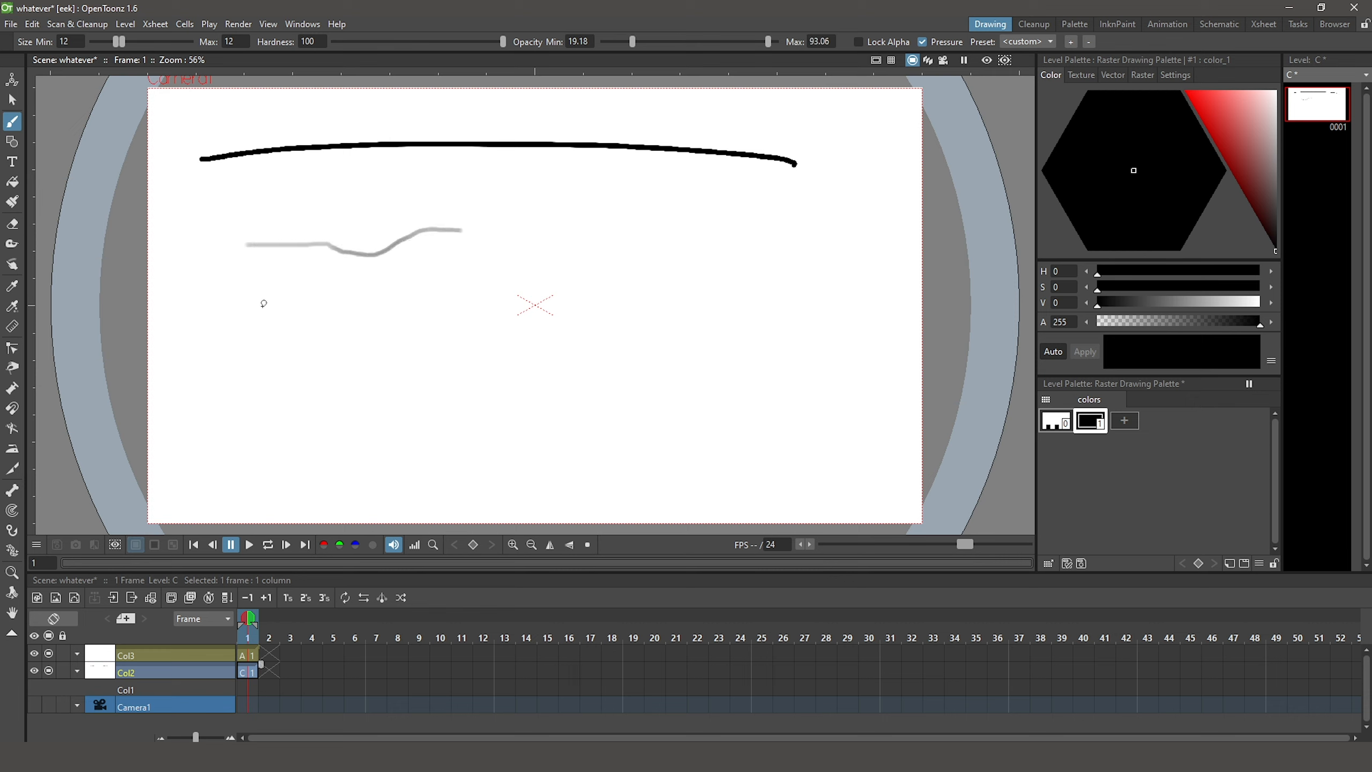
pyautogui.moveTo(265, 317)
pyautogui.mouseDown()
pyautogui.moveTo(417, 316)
pyautogui.moveTo(484, 339)
pyautogui.moveTo(562, 315)
pyautogui.moveTo(631, 349)
pyautogui.moveTo(731, 336)
pyautogui.mouseUp()
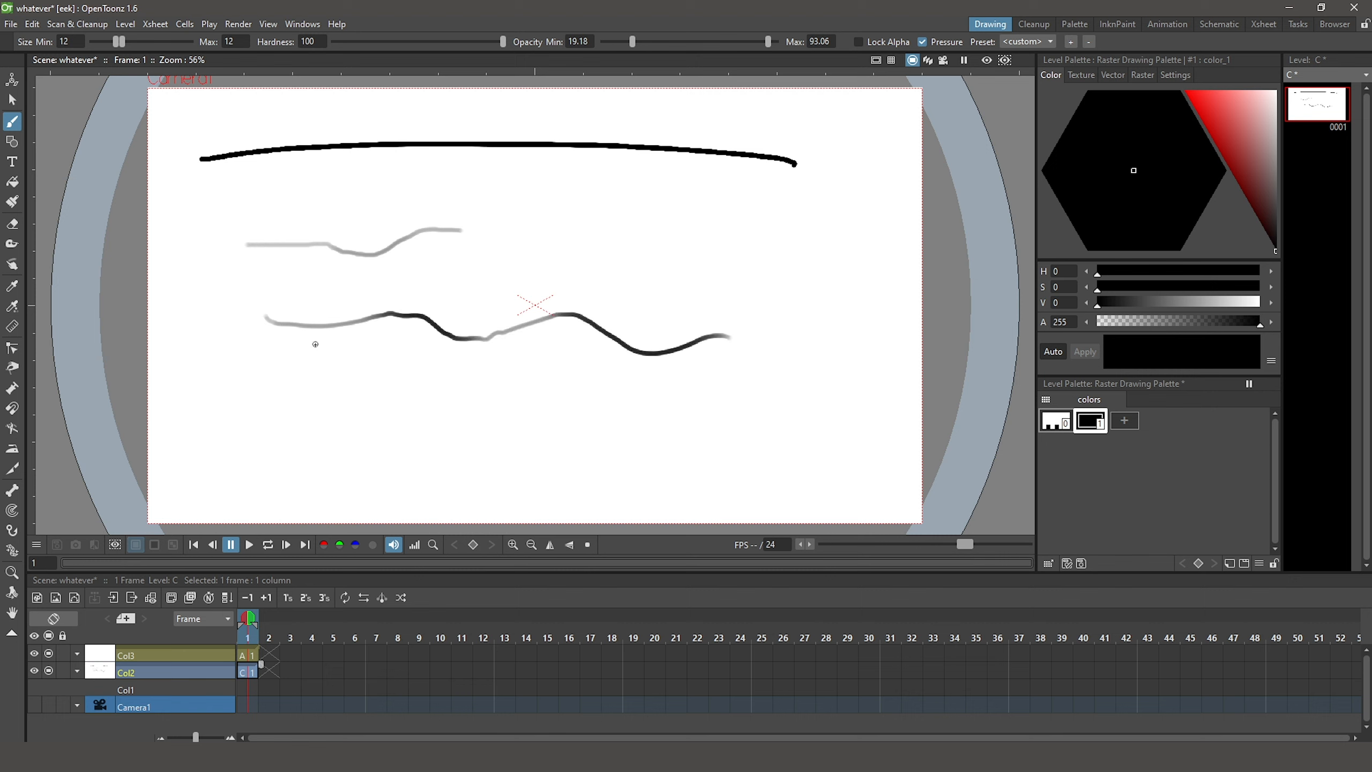
# Change style 1 of the raster palette to red (S 81, V 93) and fill the top black stroke with it
pyautogui.click(1209, 102)
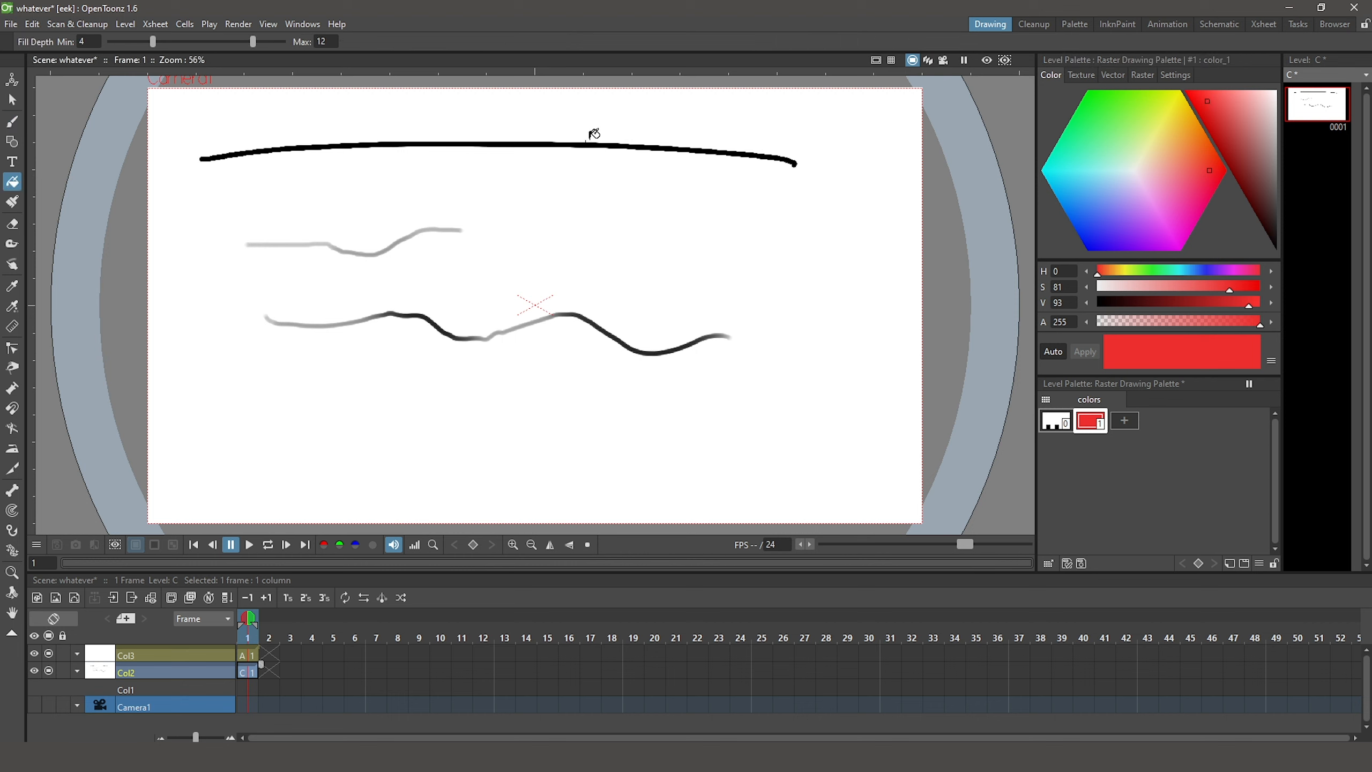
pyautogui.click(13, 182)
pyautogui.click(512, 137)
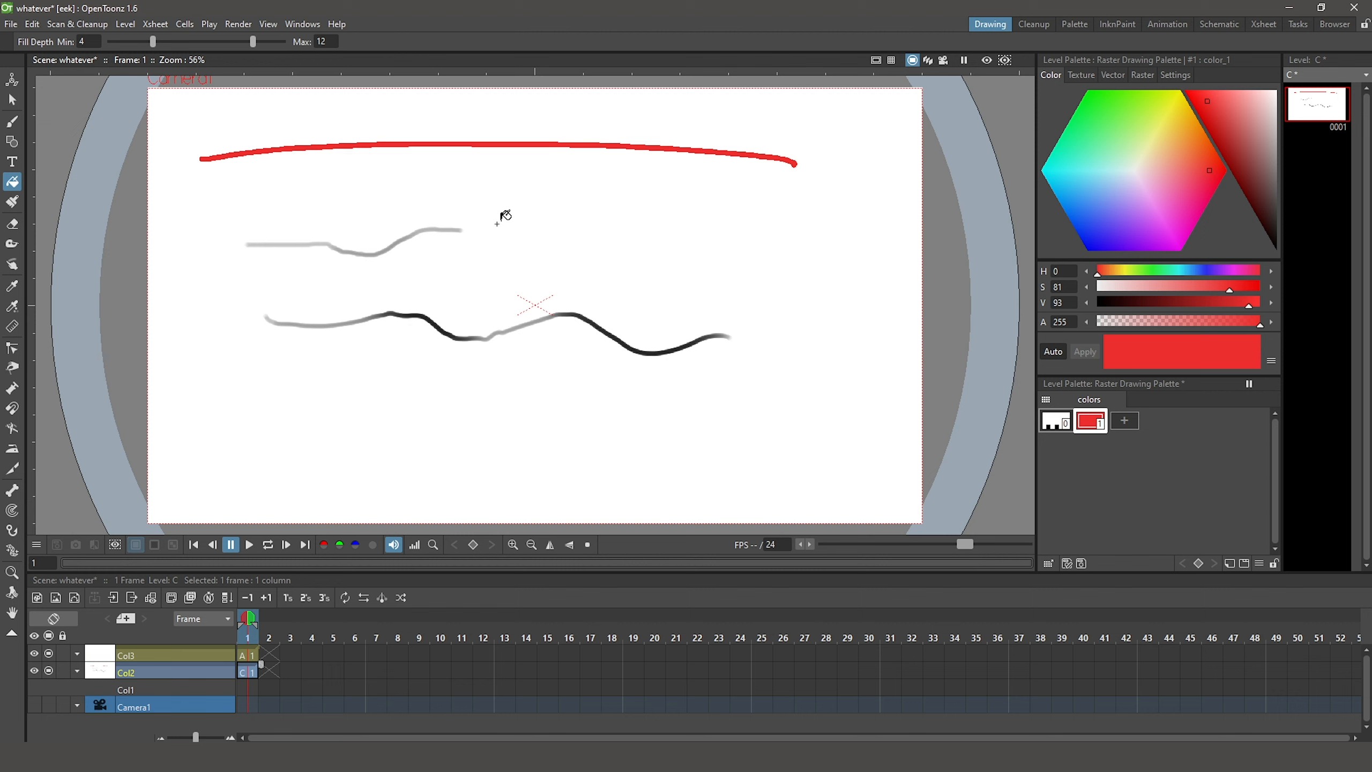
# Set the vector brush accuracy to 1 and draw a long winding stroke across the upper half of vector level A
pyautogui.click(14, 121)
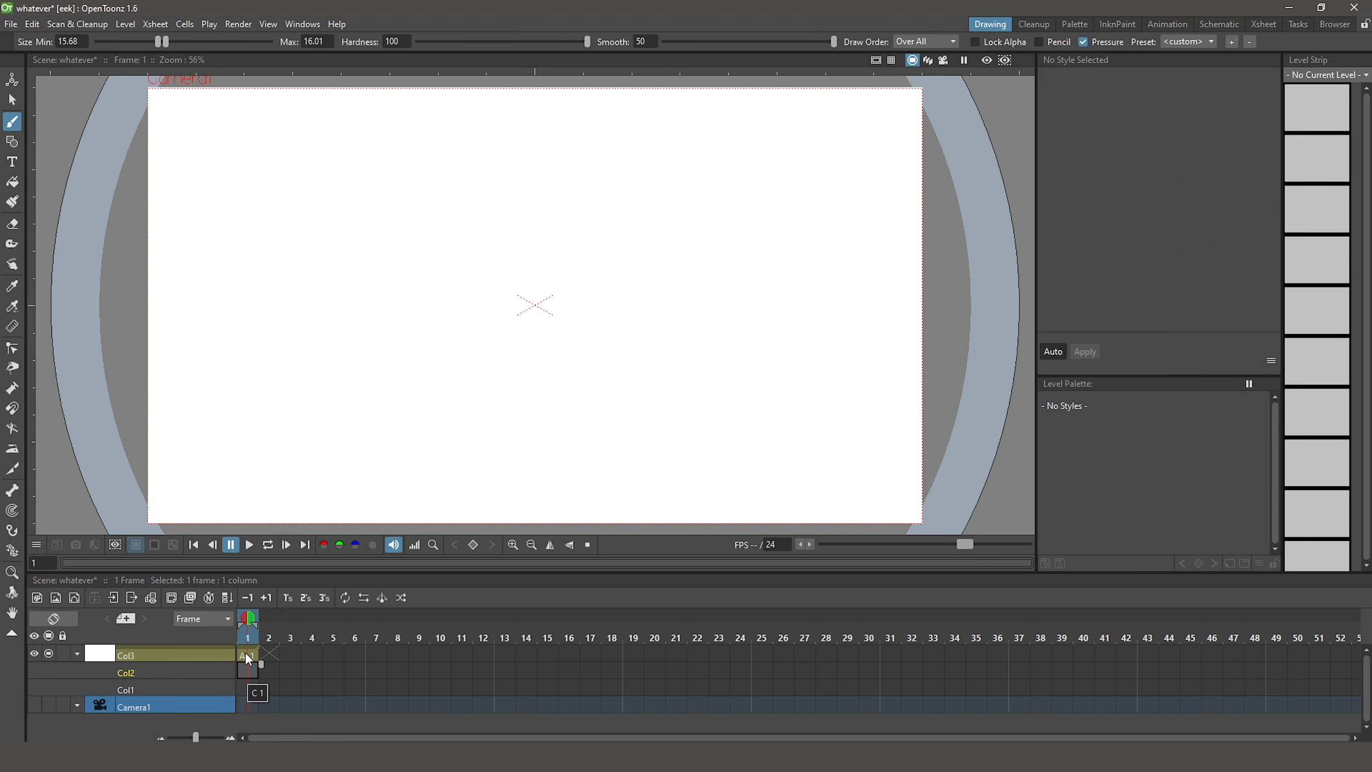
pyautogui.click(246, 653)
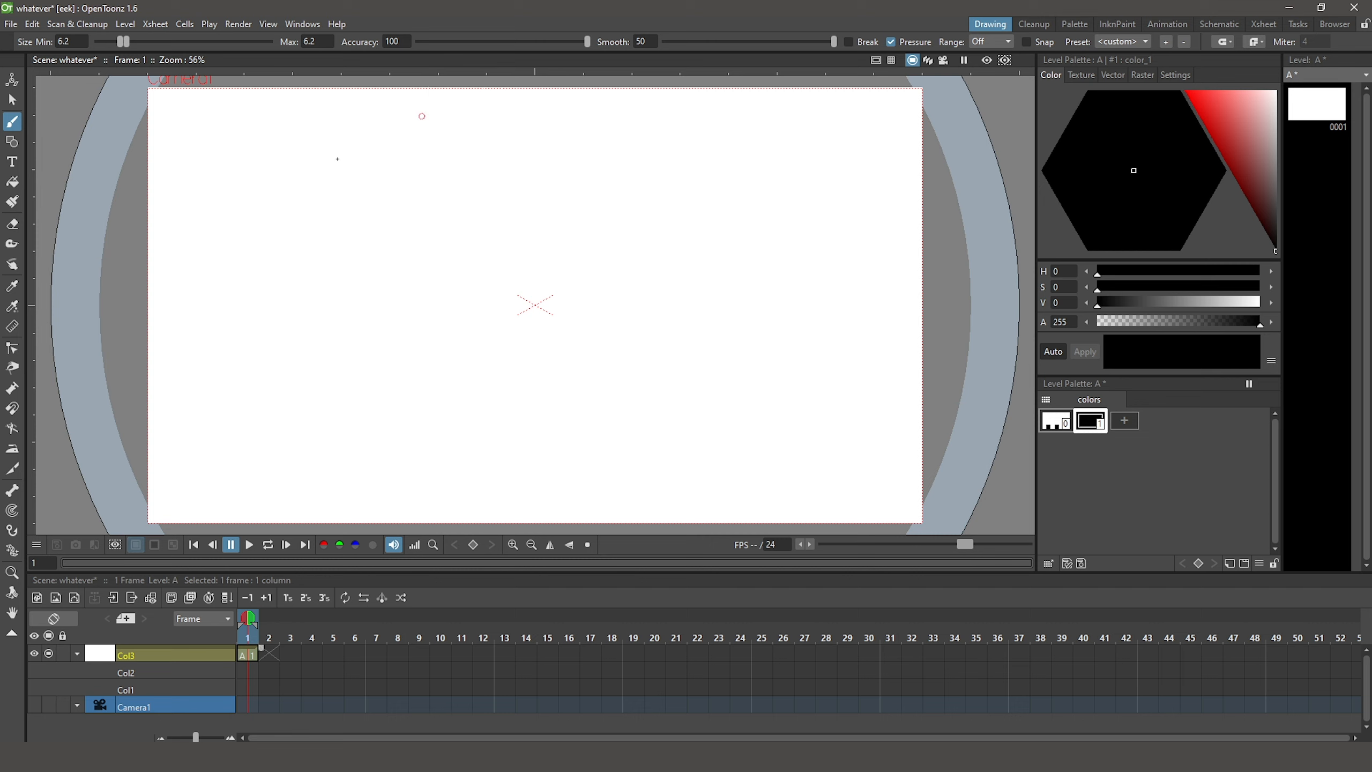
pyautogui.moveTo(588, 41); pyautogui.dragTo(538, 52)
pyautogui.moveTo(210, 234)
pyautogui.mouseDown()
pyautogui.moveTo(408, 169)
pyautogui.moveTo(693, 208)
pyautogui.mouseUp()
pyautogui.moveTo(594, 278); pyautogui.dragTo(832, 252)
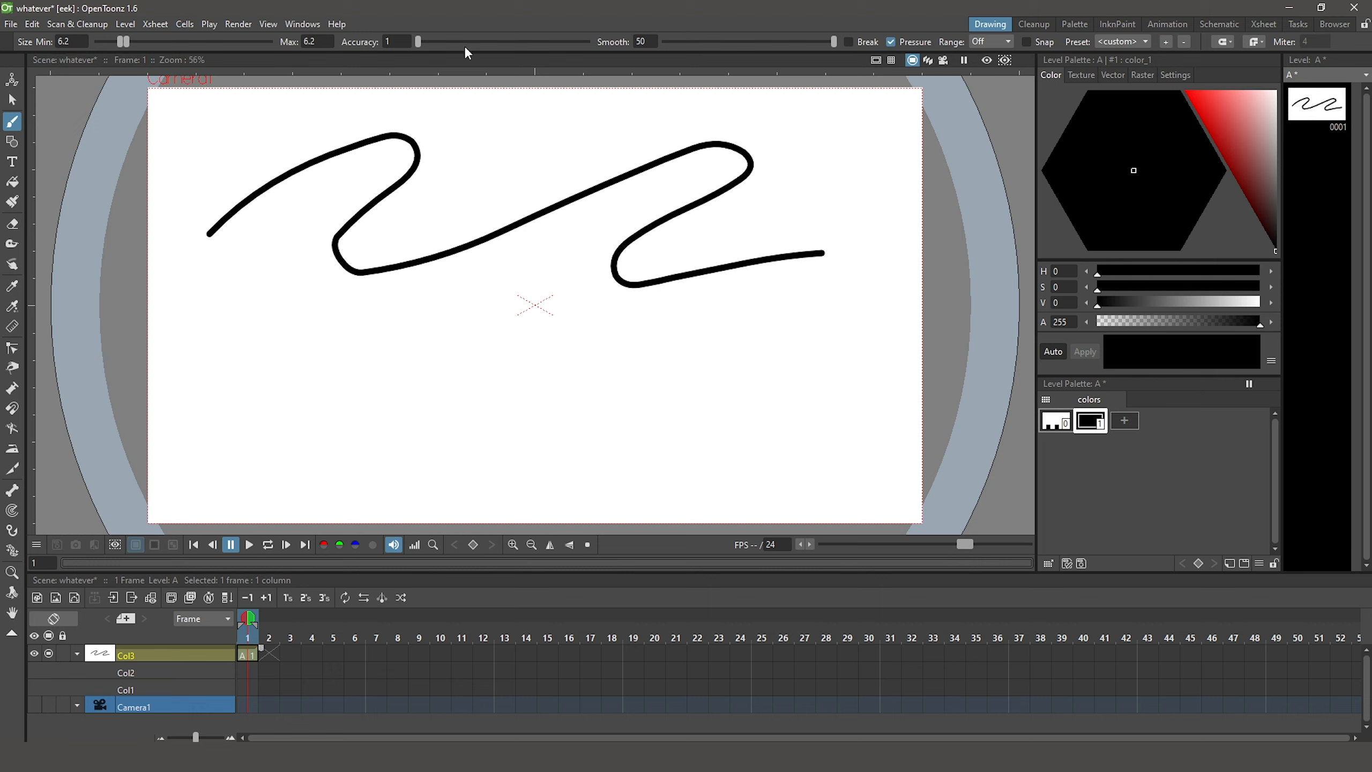
# Set the brush accuracy to 100 and draw a second long winding stroke across the lower half of vector level A
pyautogui.moveTo(478, 42); pyautogui.dragTo(606, 45)
pyautogui.moveTo(207, 467)
pyautogui.mouseDown()
pyautogui.moveTo(386, 341)
pyautogui.moveTo(340, 437)
pyautogui.mouseUp()
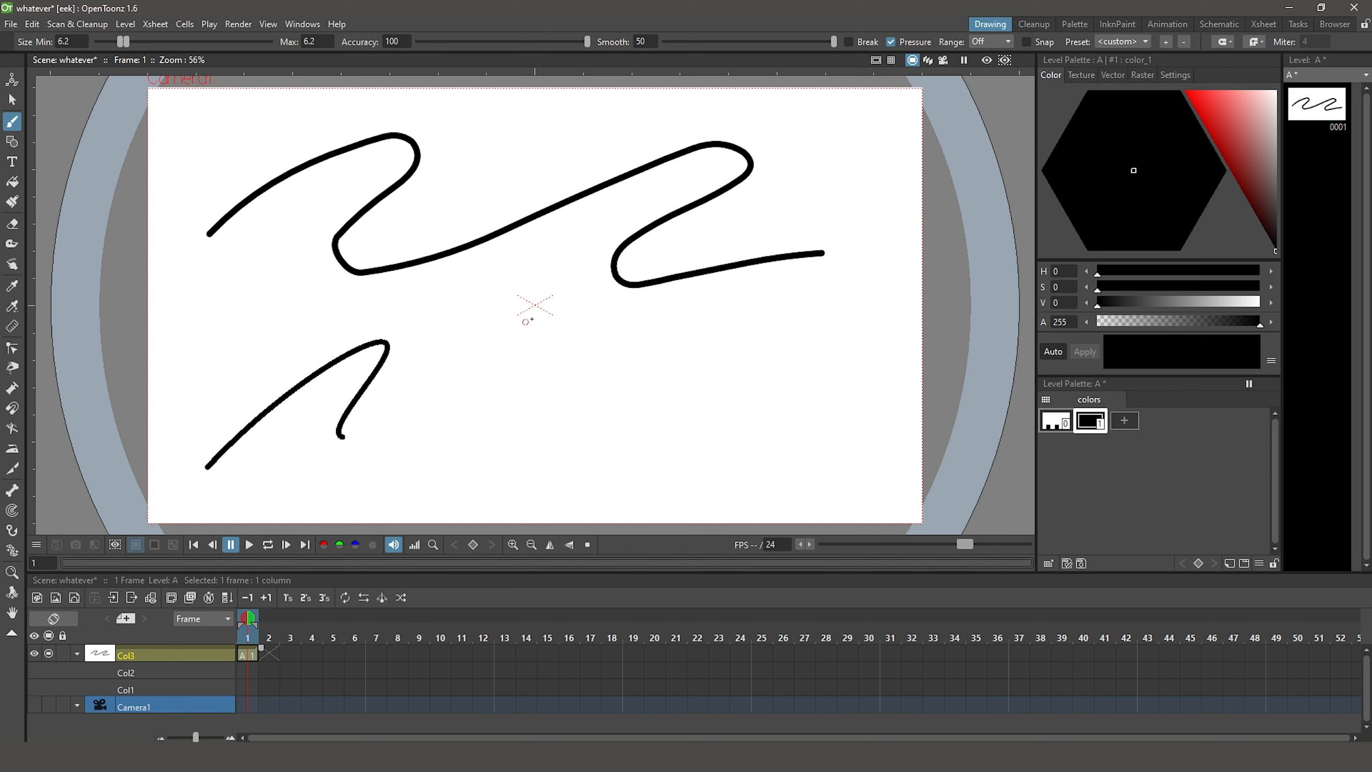
pyautogui.moveTo(528, 322)
pyautogui.mouseDown()
pyautogui.moveTo(602, 315)
pyautogui.moveTo(576, 369)
pyautogui.moveTo(480, 433)
pyautogui.moveTo(444, 488)
pyautogui.moveTo(482, 488)
pyautogui.moveTo(565, 442)
pyautogui.mouseUp()
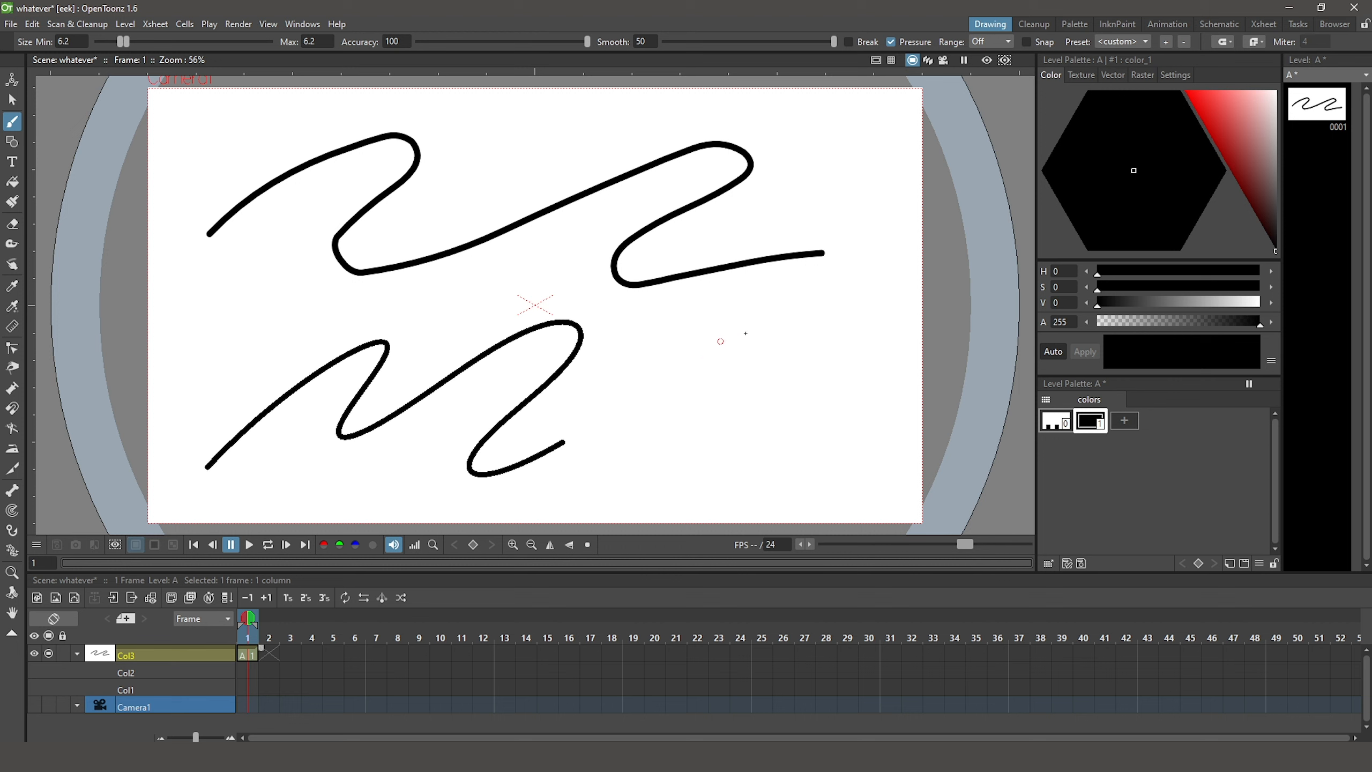
pyautogui.moveTo(722, 341)
pyautogui.mouseDown()
pyautogui.moveTo(802, 326)
pyautogui.moveTo(782, 391)
pyautogui.moveTo(709, 446)
pyautogui.moveTo(694, 477)
pyautogui.moveTo(776, 486)
pyautogui.moveTo(881, 443)
pyautogui.mouseUp()
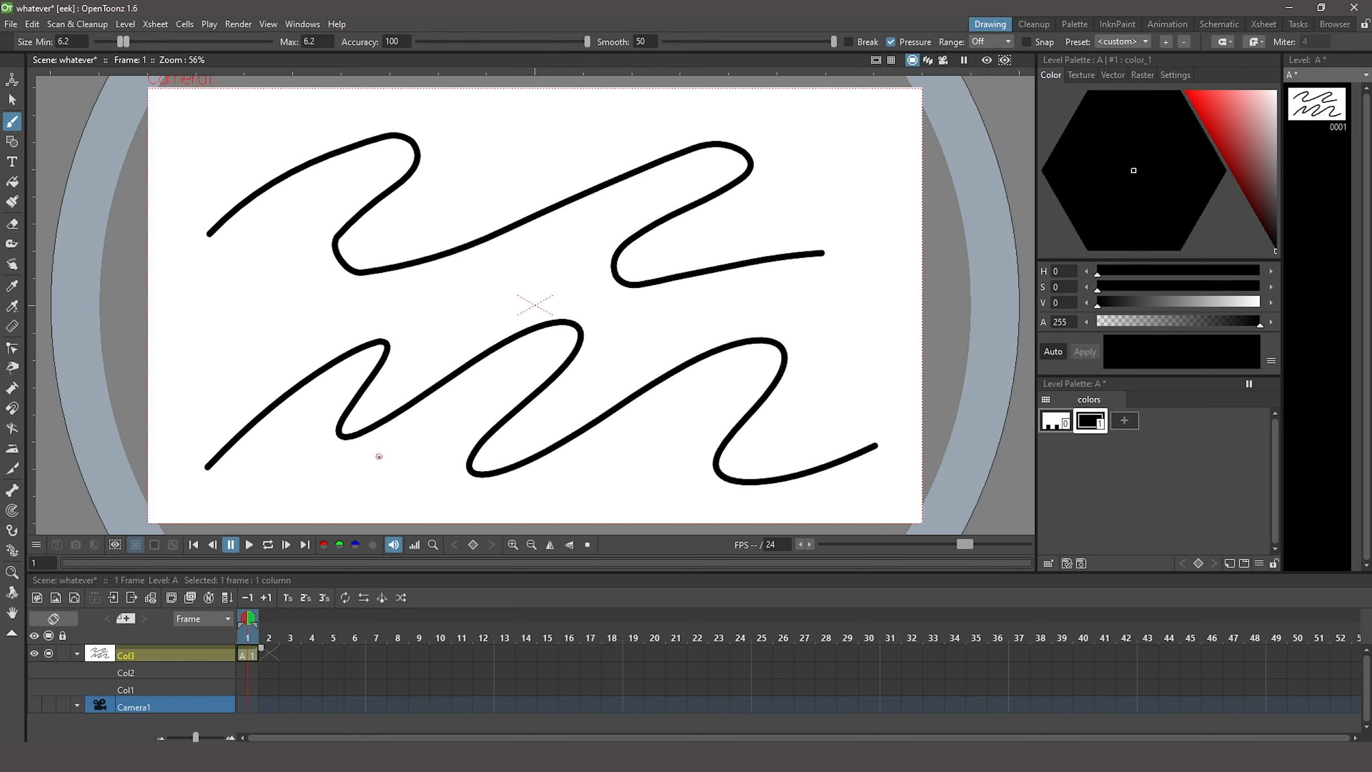
# Change style 1 of level A's palette to red (S 90, V 90), with brush Smooth at 50
pyautogui.moveTo(836, 39); pyautogui.dragTo(870, 43)
pyautogui.click(1203, 105)
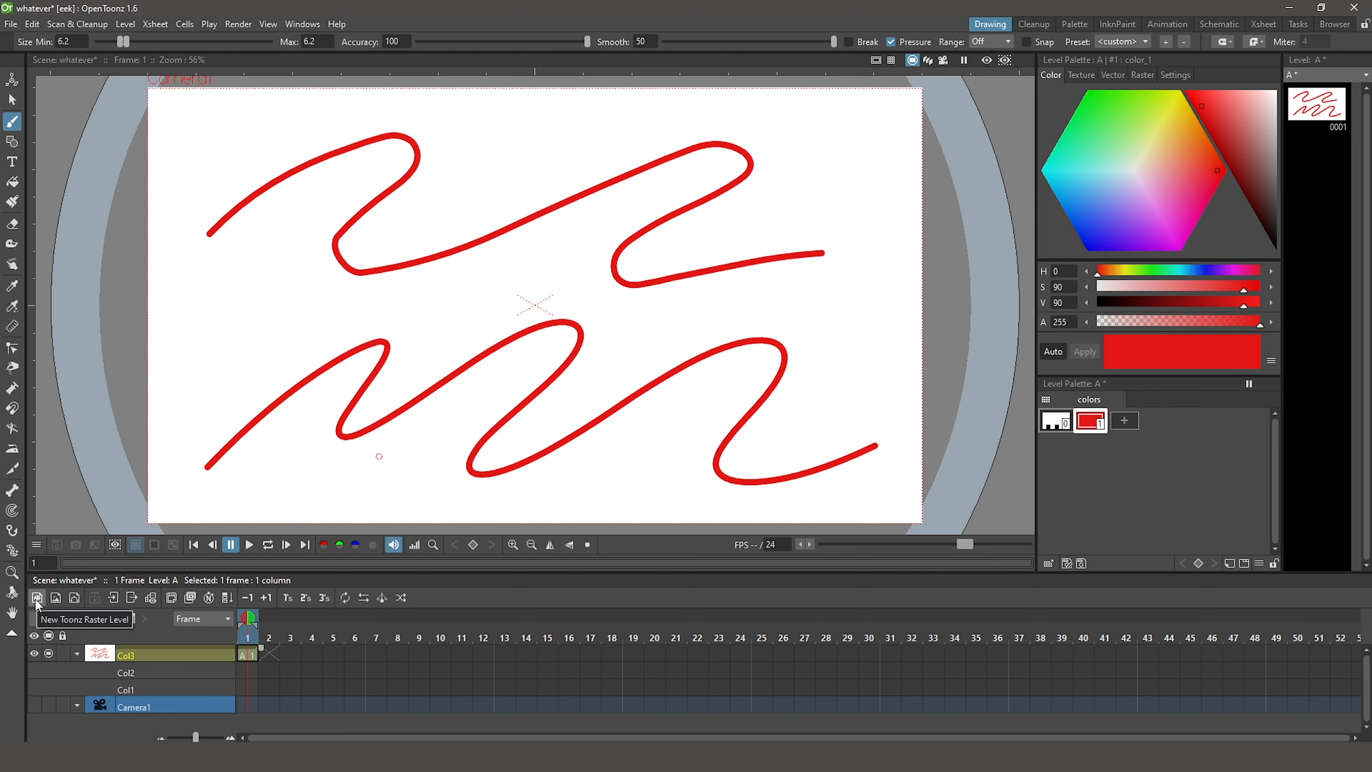
# Reshape the lower winding stroke with the Control Point Editor, widening its first hump and moving control points around its last bend
pyautogui.click(15, 349)
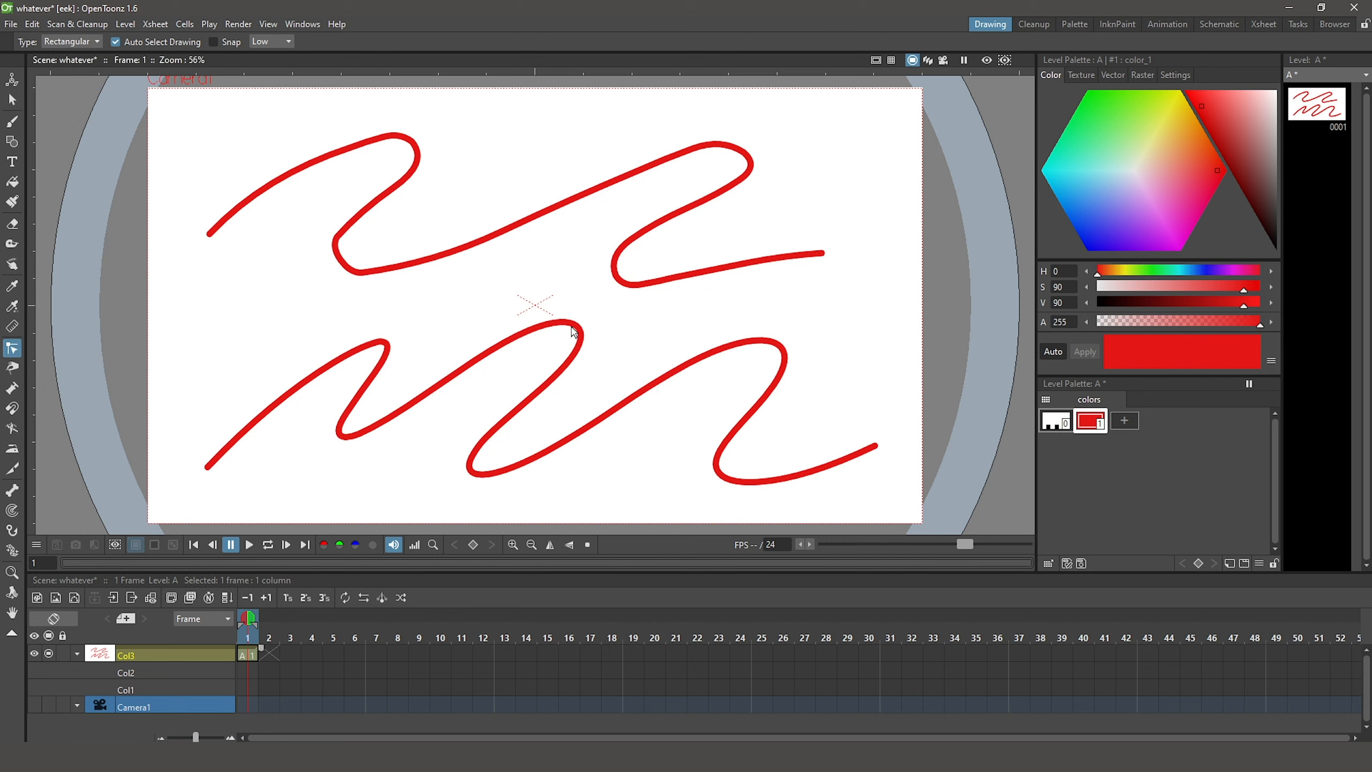
pyautogui.click(588, 330)
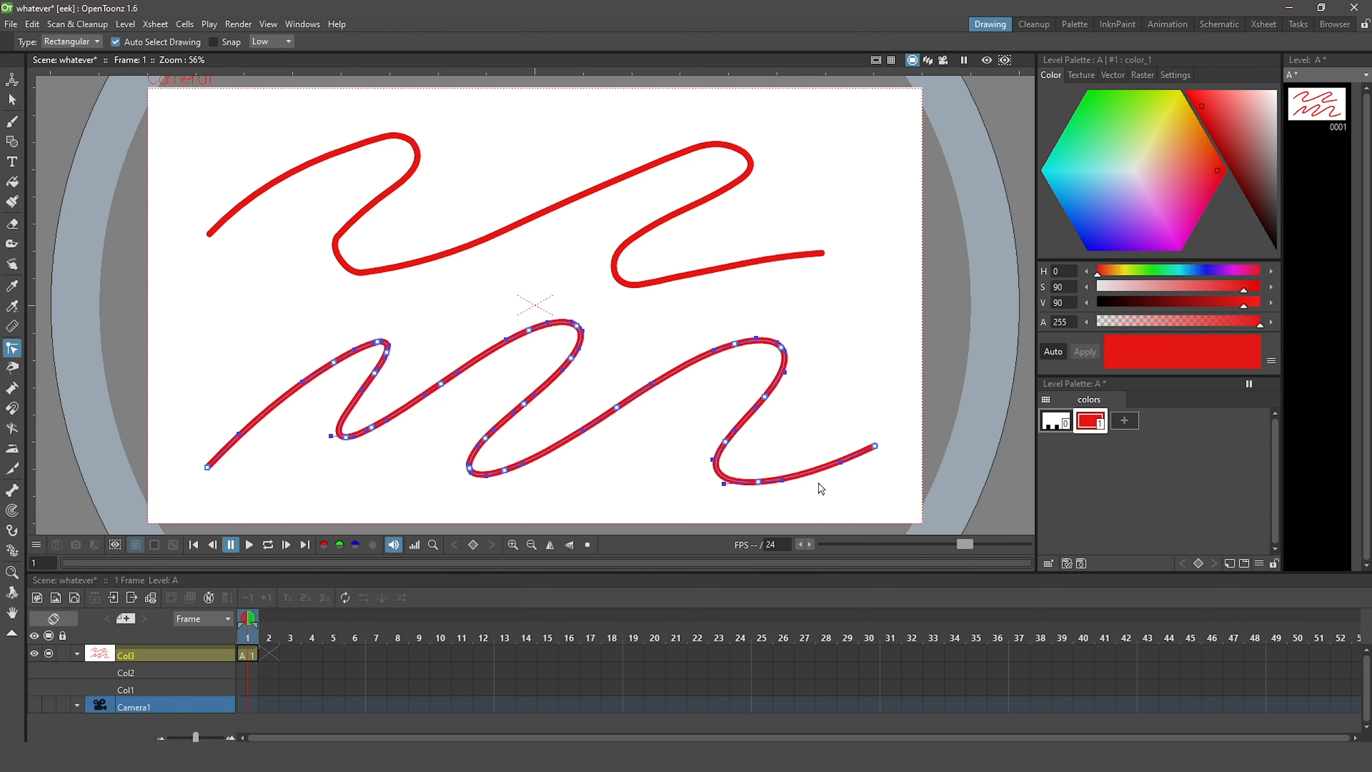
pyautogui.moveTo(335, 361); pyautogui.dragTo(258, 314)
pyautogui.moveTo(389, 344); pyautogui.dragTo(359, 313)
pyautogui.moveTo(279, 300)
pyautogui.mouseDown()
pyautogui.moveTo(297, 339)
pyautogui.moveTo(279, 292)
pyautogui.moveTo(288, 310)
pyautogui.moveTo(316, 266)
pyautogui.moveTo(269, 294)
pyautogui.moveTo(384, 329)
pyautogui.moveTo(388, 381)
pyautogui.moveTo(358, 393)
pyautogui.moveTo(388, 355)
pyautogui.mouseUp()
pyautogui.moveTo(726, 442)
pyautogui.mouseDown()
pyautogui.moveTo(765, 453)
pyautogui.moveTo(834, 403)
pyautogui.moveTo(695, 455)
pyautogui.moveTo(707, 448)
pyautogui.mouseUp()
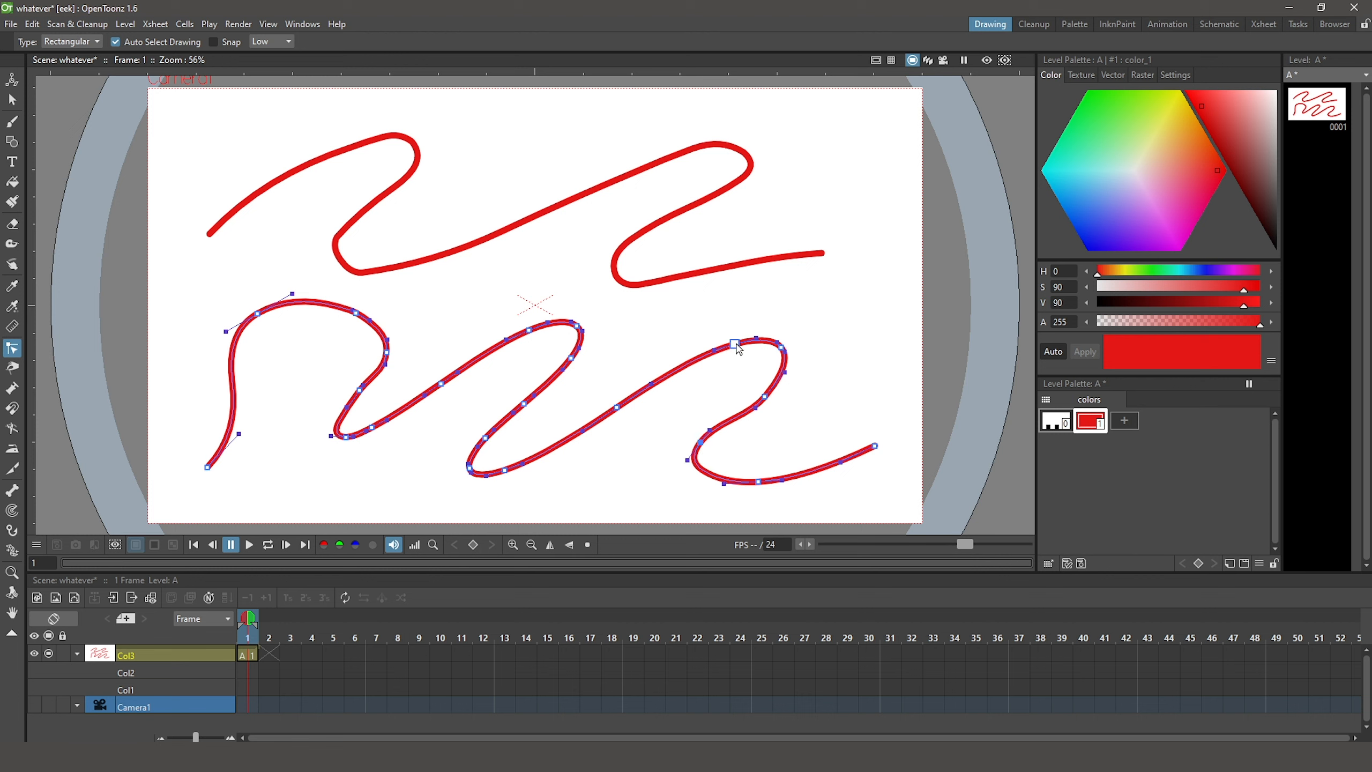
pyautogui.moveTo(736, 346); pyautogui.dragTo(724, 323)
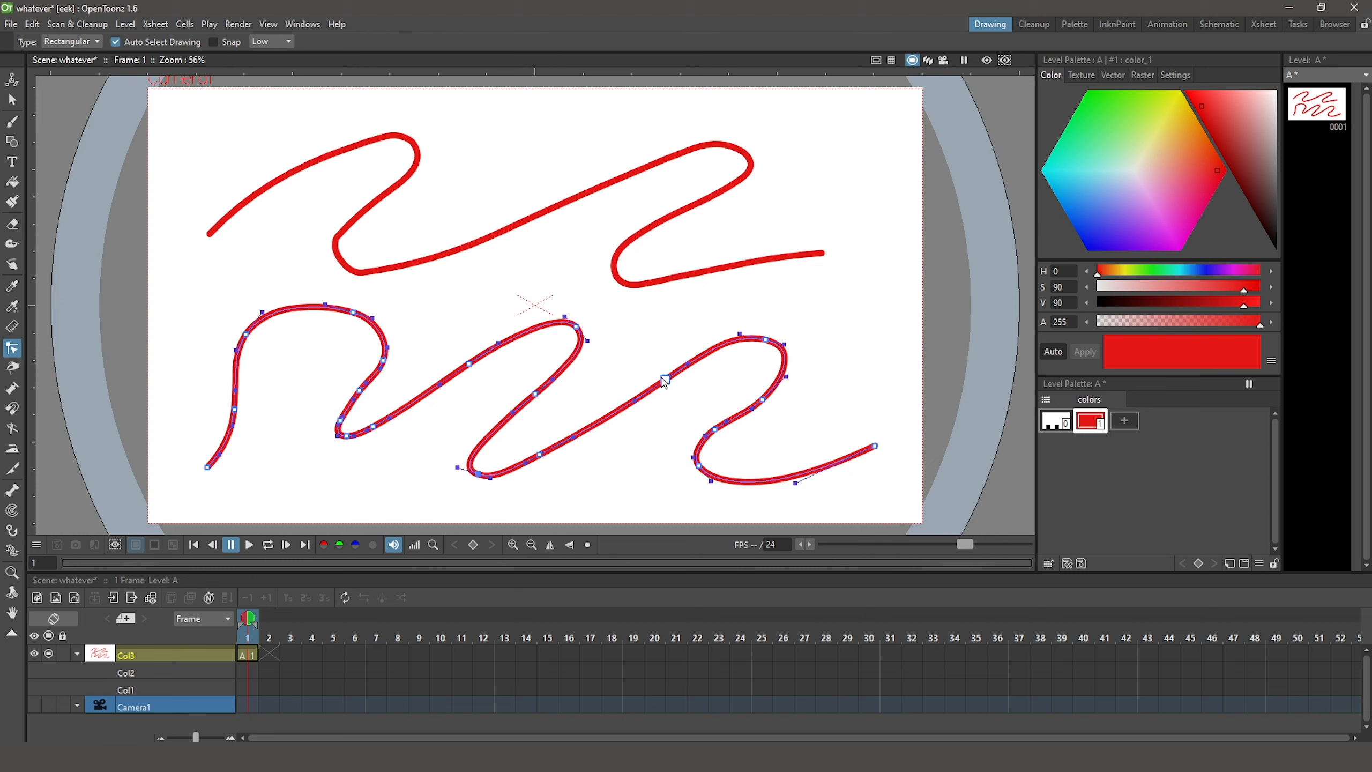